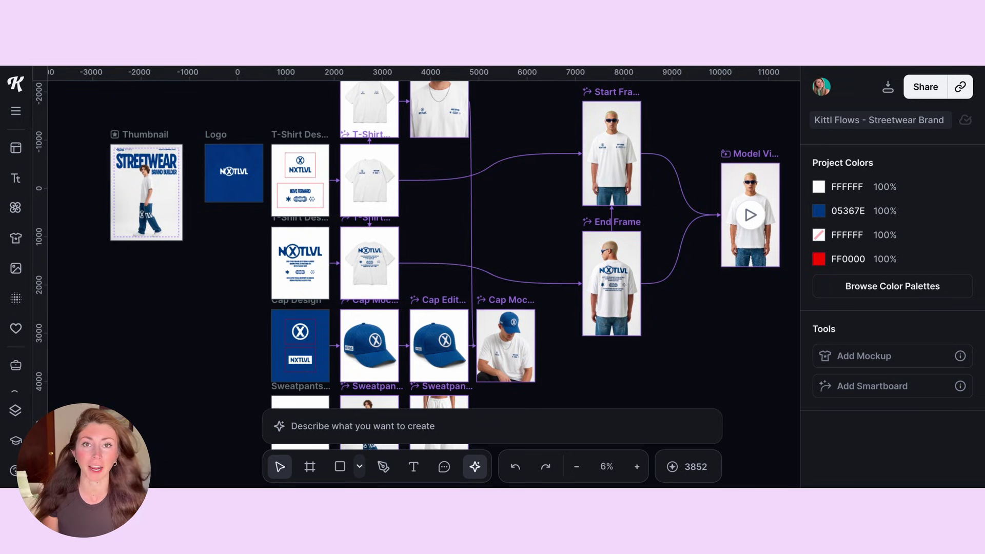
Step: Inspect the NXTLVL label and the circled X logo on the Cap Design artboard
scroll(313, 111, "up", 5)
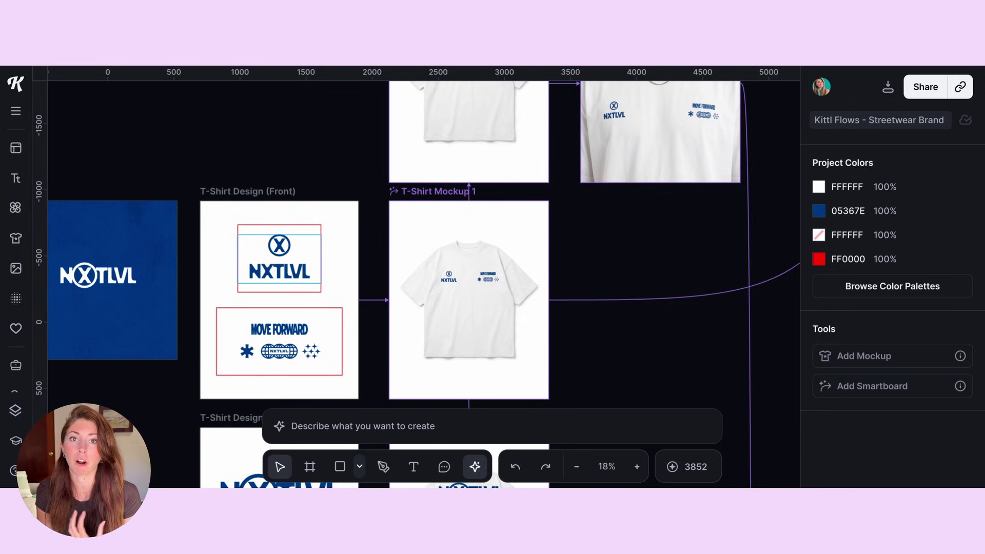
scroll(319, 276, "down", 10)
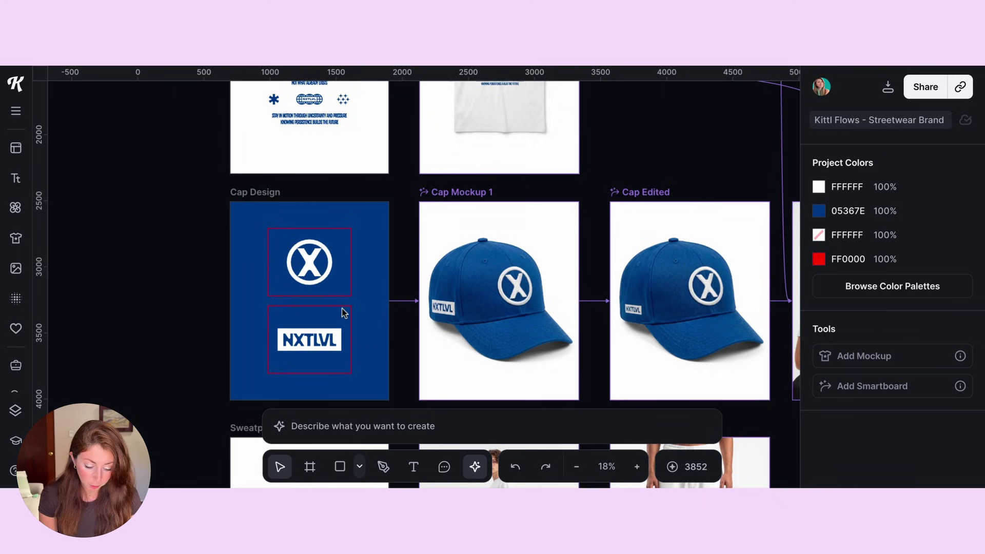
left_click(315, 356)
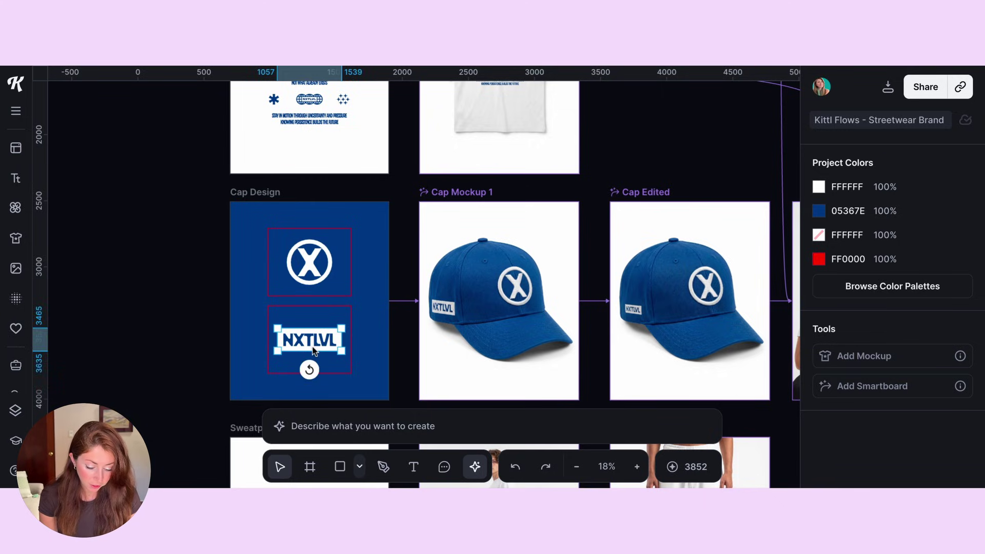
left_click(301, 347)
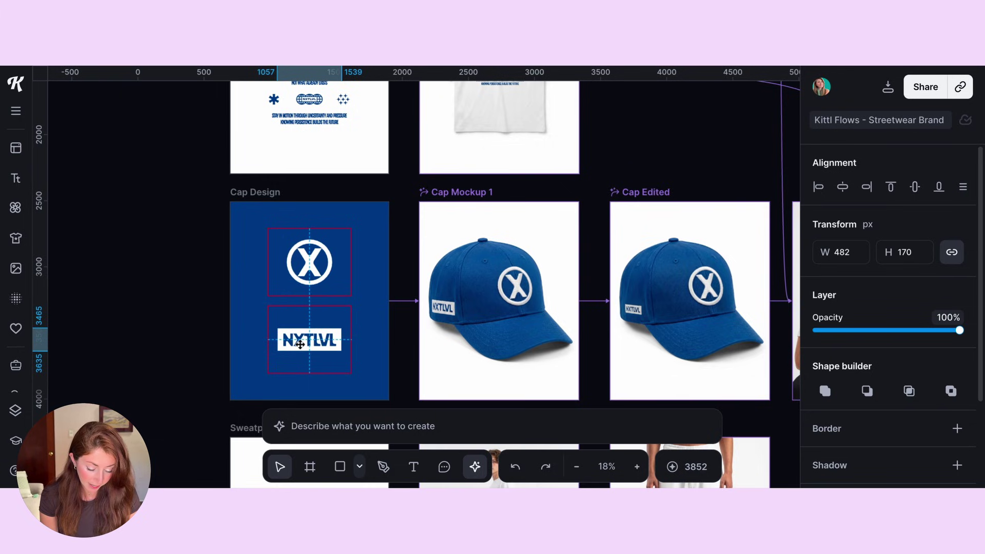
left_click(310, 262)
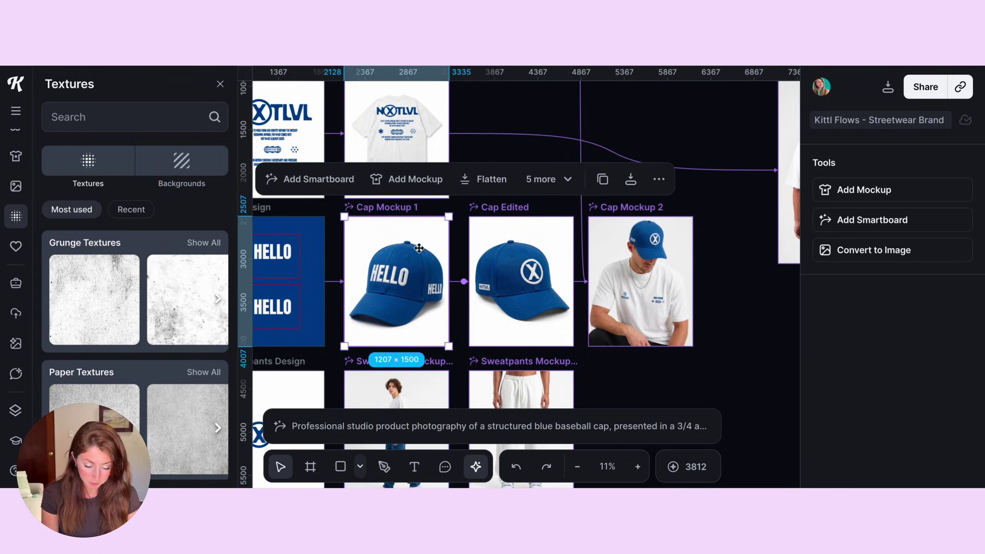
Step: Review the prompt of the Cap Mockup 1 smartboard and compare its cap image with Cap Edited
left_click(387, 430)
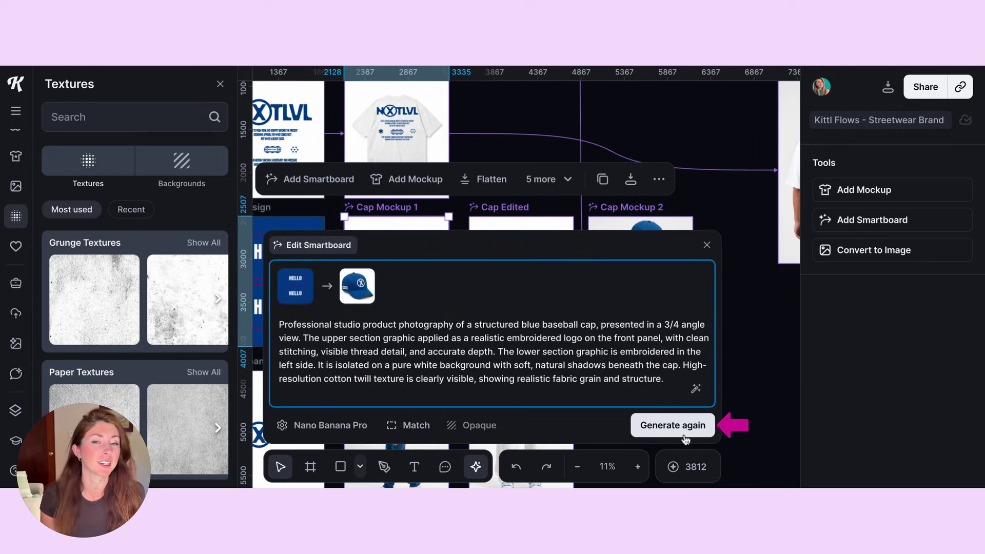
left_click(598, 128)
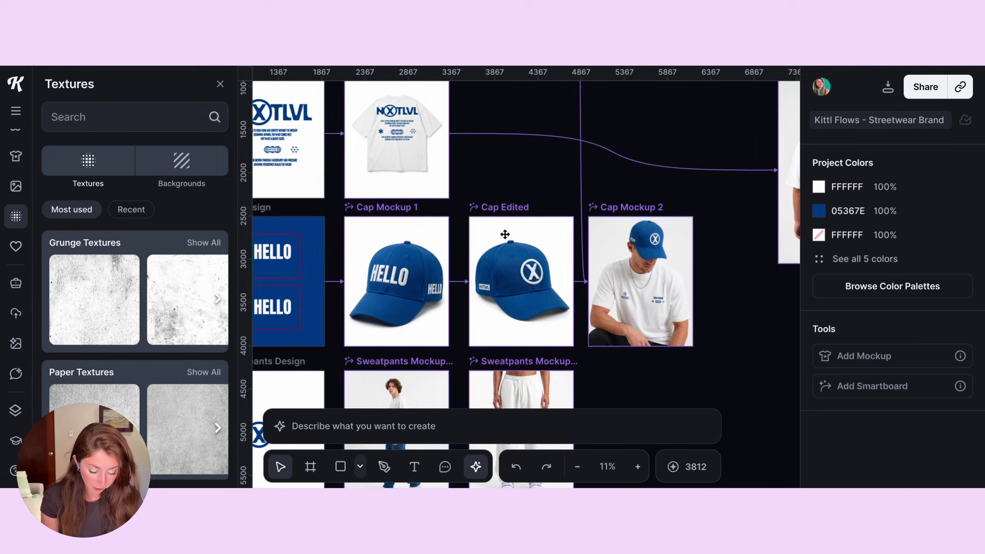
scroll(446, 291, "up", 4)
scroll(446, 291, "down", 3)
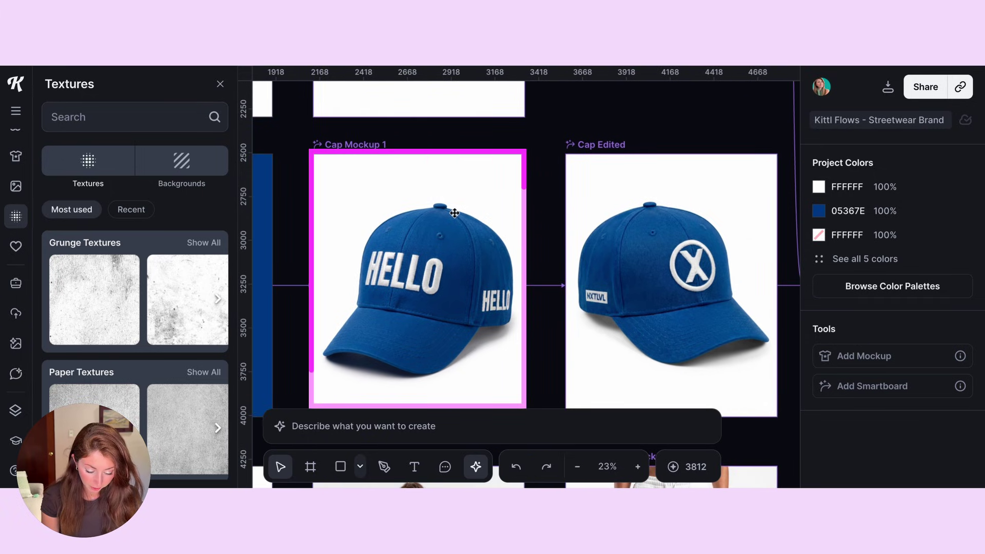
left_click(398, 275)
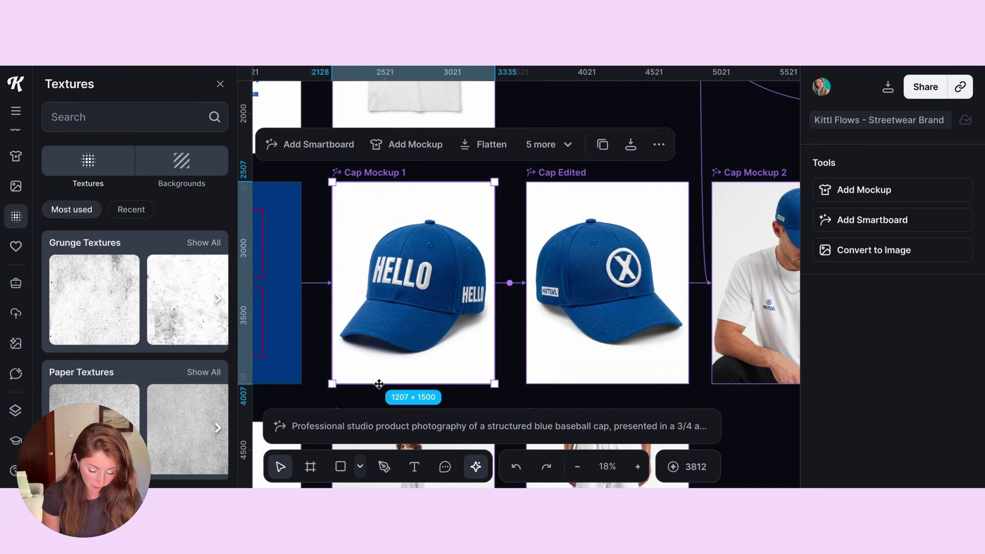
left_click(447, 429)
key("Return")
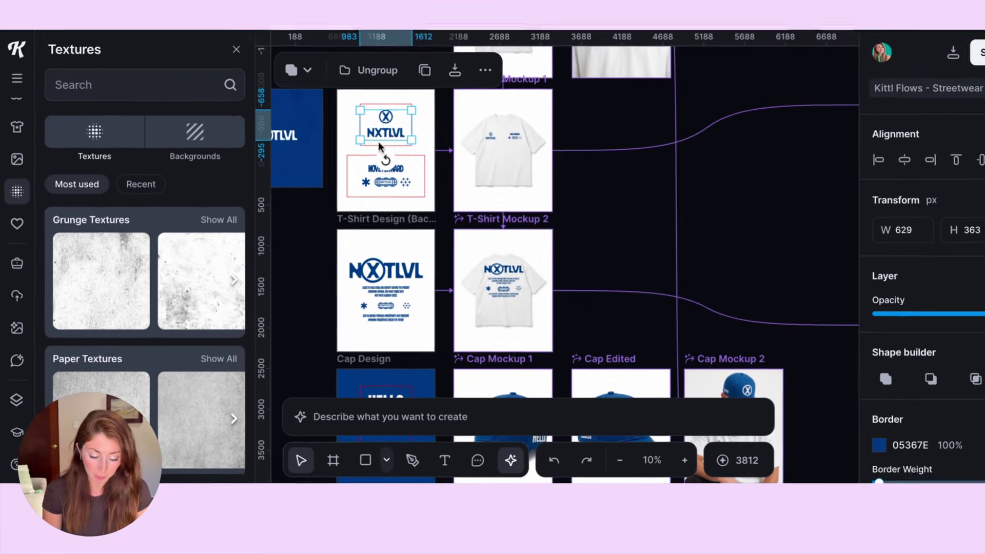
Step: Inspect the two graphic groups on the front T-shirt design and the T-Shirt Mockup 2 smartboard
left_click(417, 148)
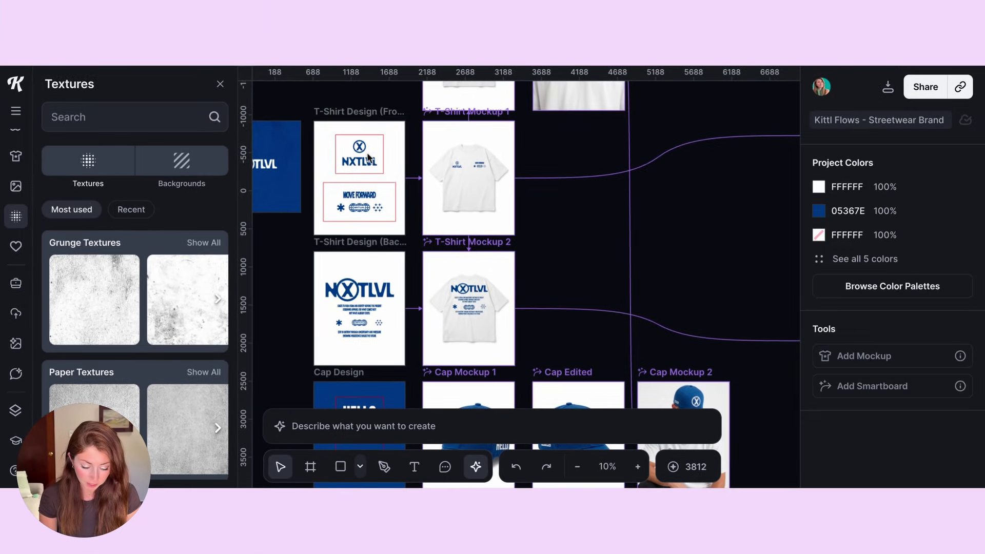
left_click(362, 214)
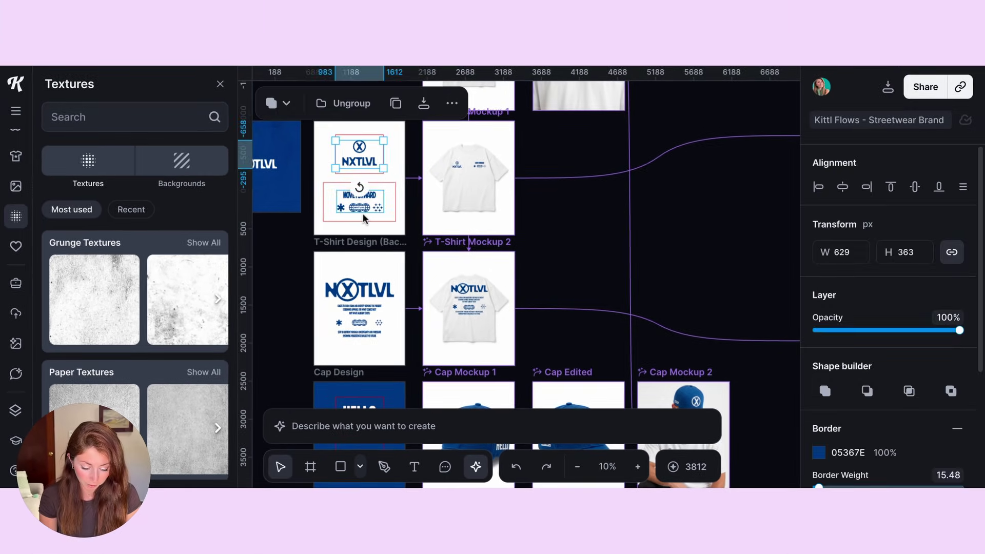
key("Escape")
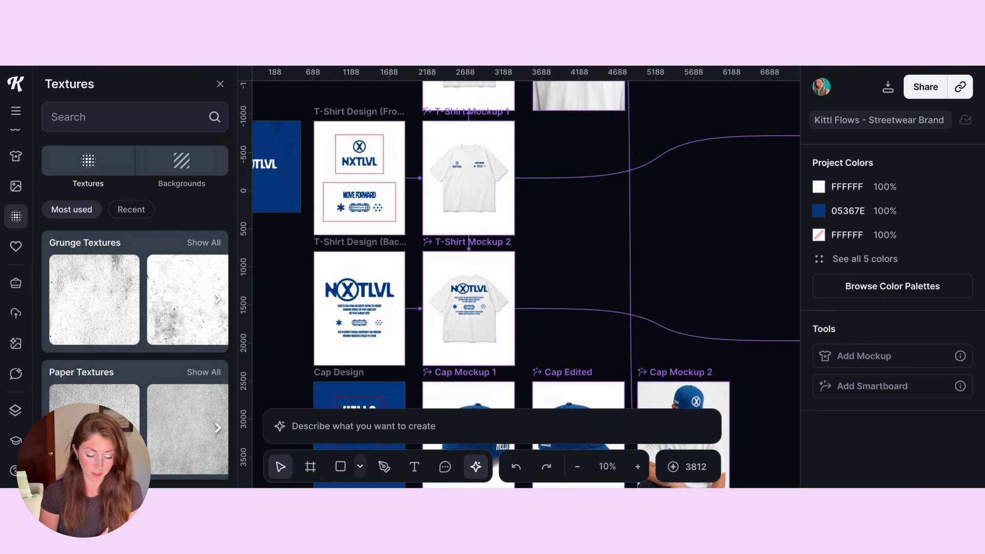
left_click(470, 245)
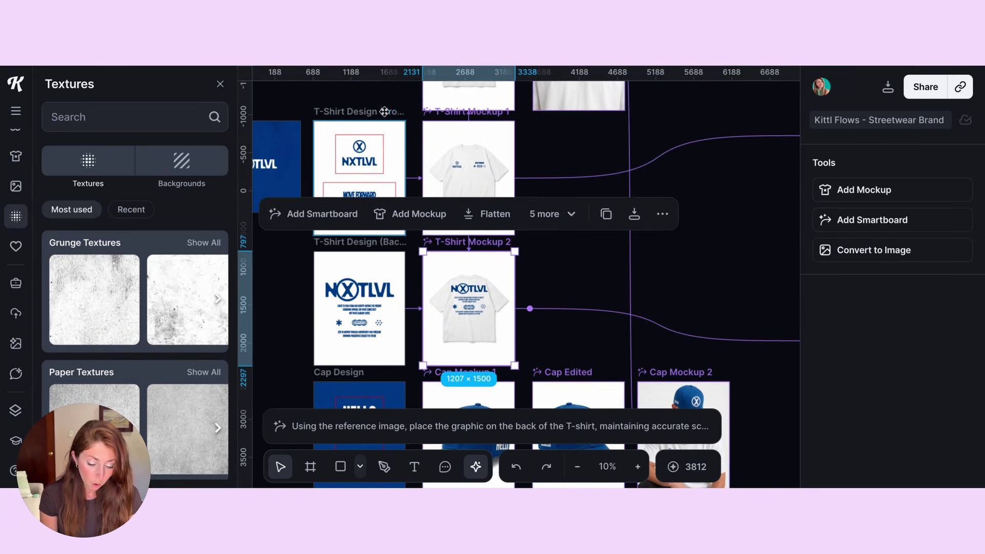
left_click(372, 142)
Step: Examine the Start Frame and End Frame model images and their connections from the T-shirt mockups
scroll(539, 164, "right", 5)
scroll(538, 164, "up", 1)
scroll(541, 165, "right", 3)
scroll(541, 165, "down", 1)
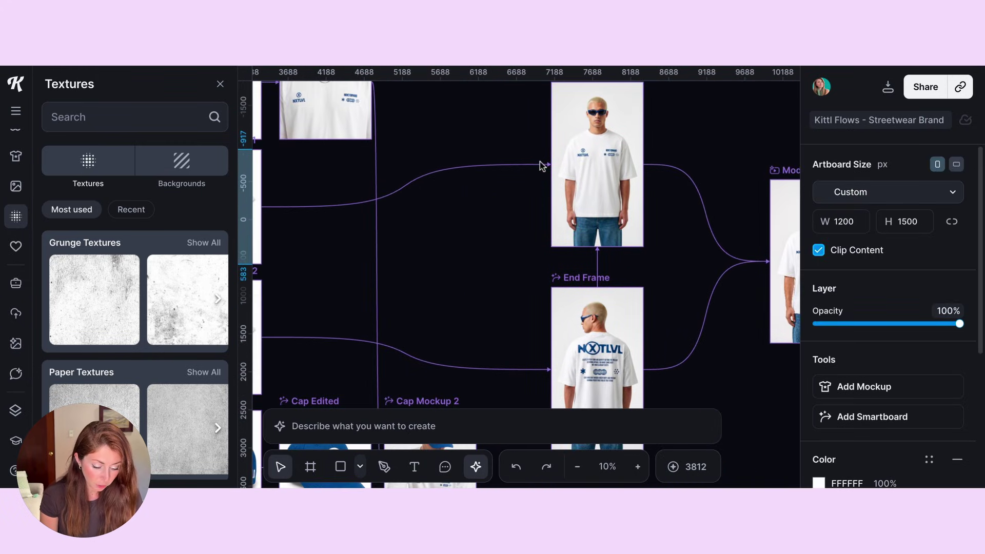
left_click(578, 171)
scroll(578, 171, "up", 1)
key("Return")
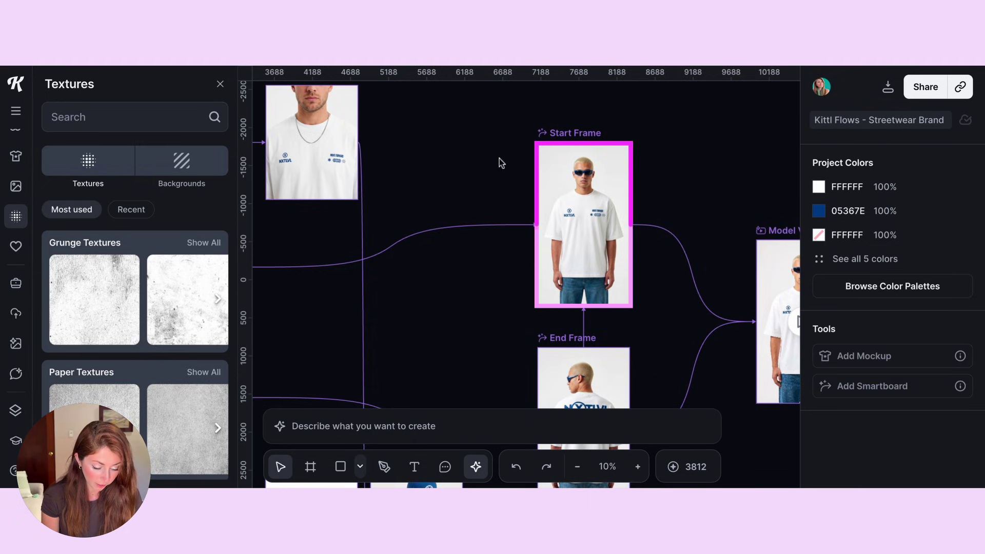
scroll(564, 155, "down", 4)
scroll(565, 154, "left", 1)
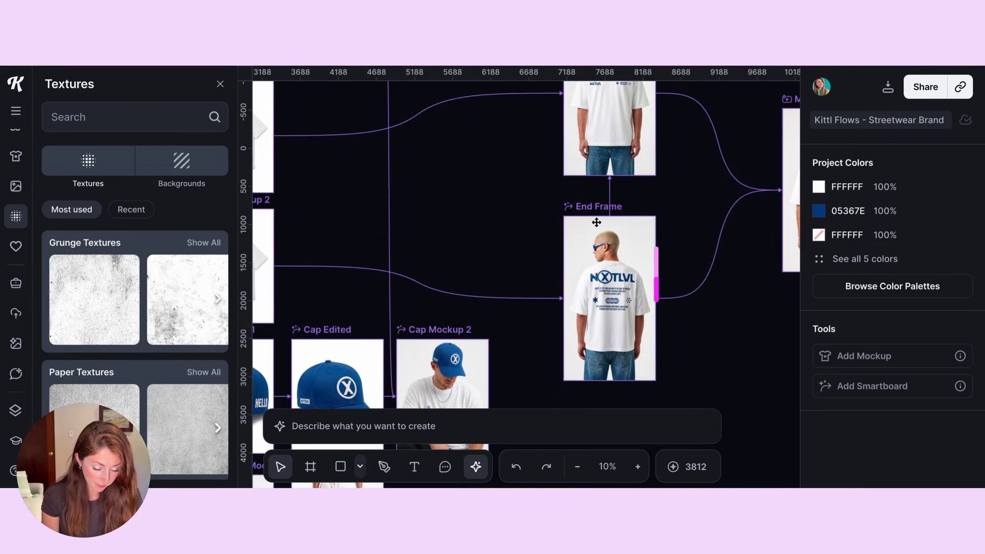
left_click(592, 208)
key("Escape")
scroll(592, 208, "up", 4)
scroll(592, 208, "right", 1)
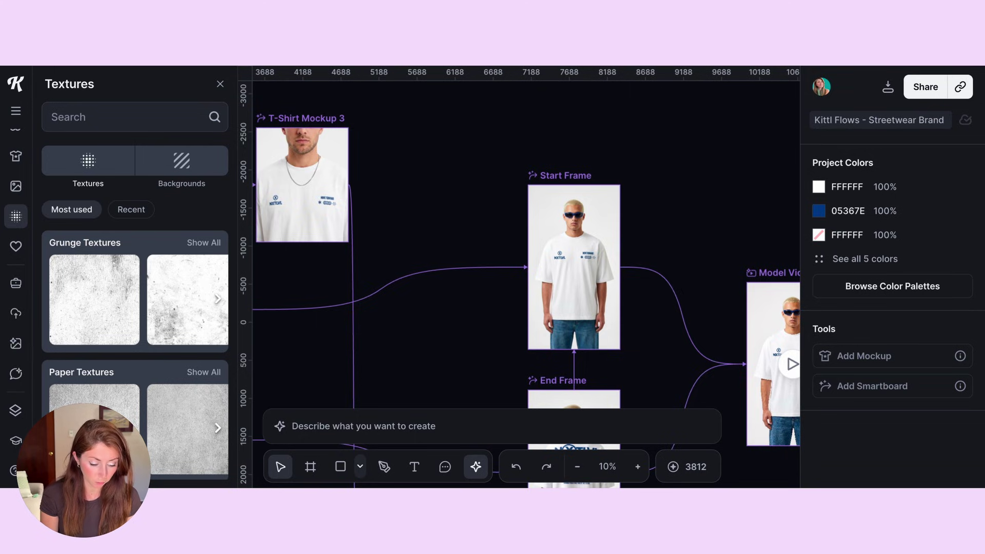
scroll(556, 173, "down", 3)
scroll(556, 173, "left", 1)
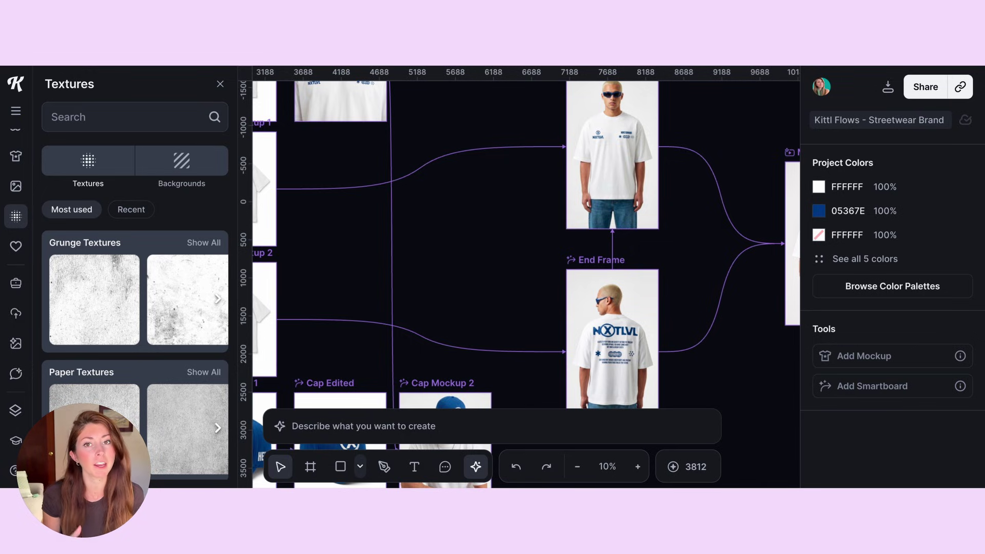
left_click(590, 260)
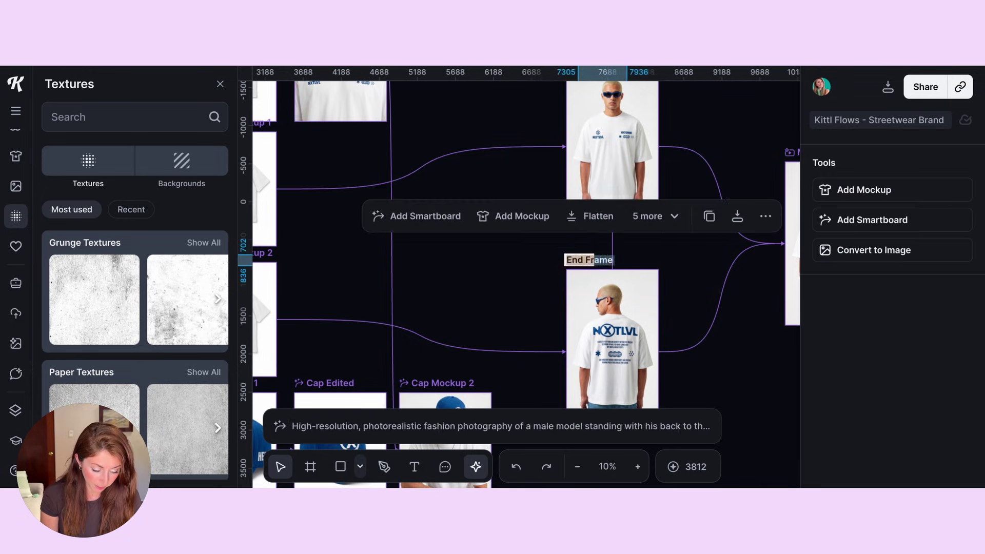
double_click(590, 260)
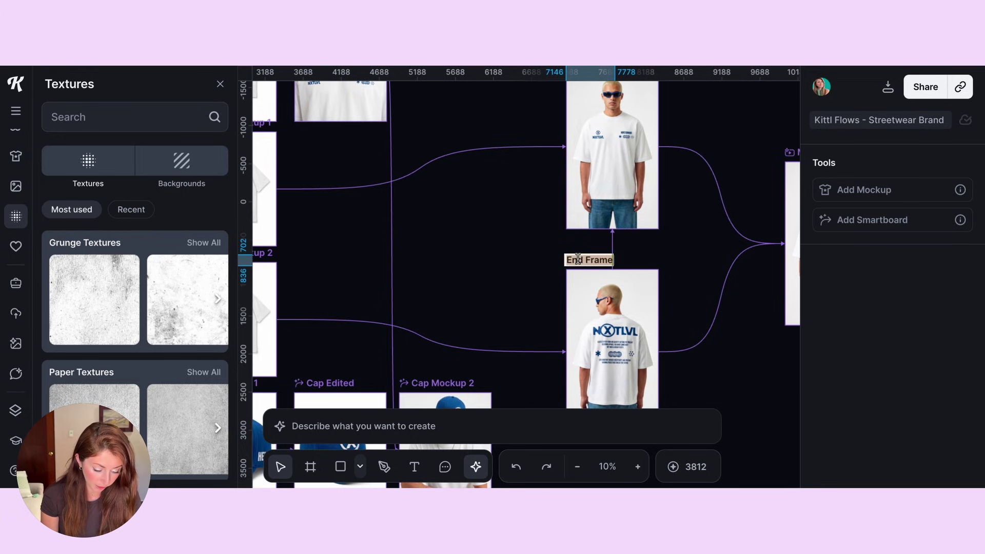
left_click(501, 242)
Step: Follow the flow from Start Frame and End Frame to Model Video and open the video's generation prompt
scroll(501, 242, "up", 2)
scroll(502, 242, "right", 1)
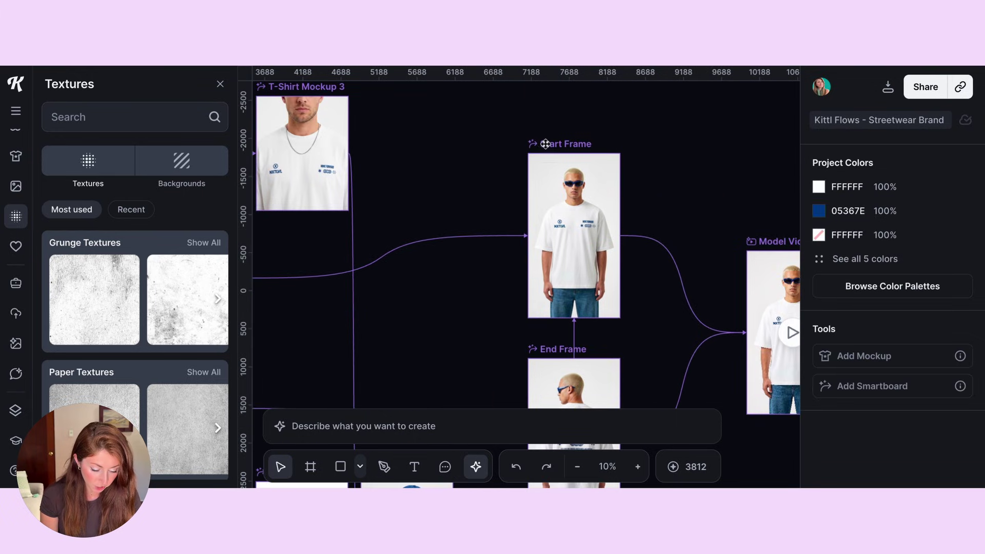
scroll(546, 144, "down", 3)
scroll(545, 144, "left", 1)
scroll(583, 256, "up", 2)
scroll(583, 256, "right", 5)
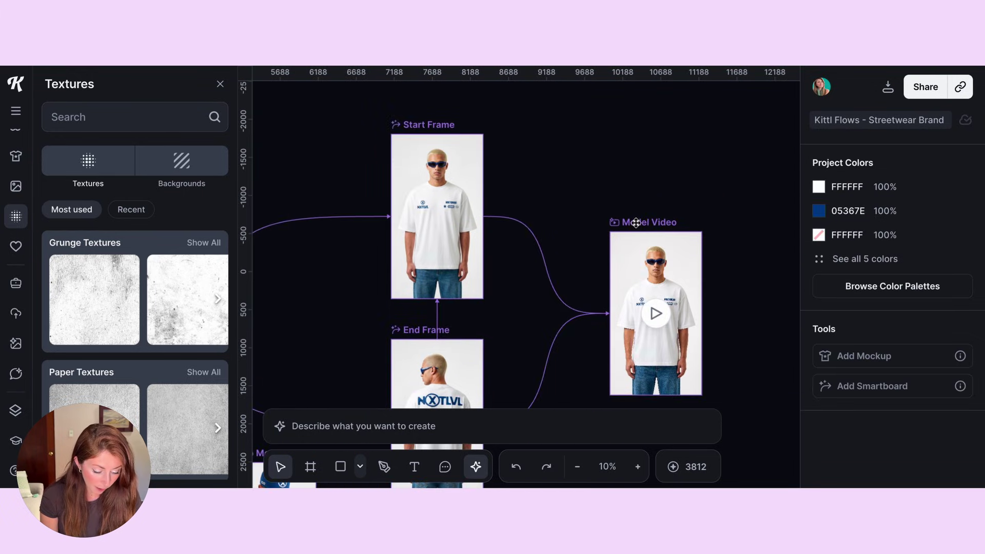
left_click(647, 220)
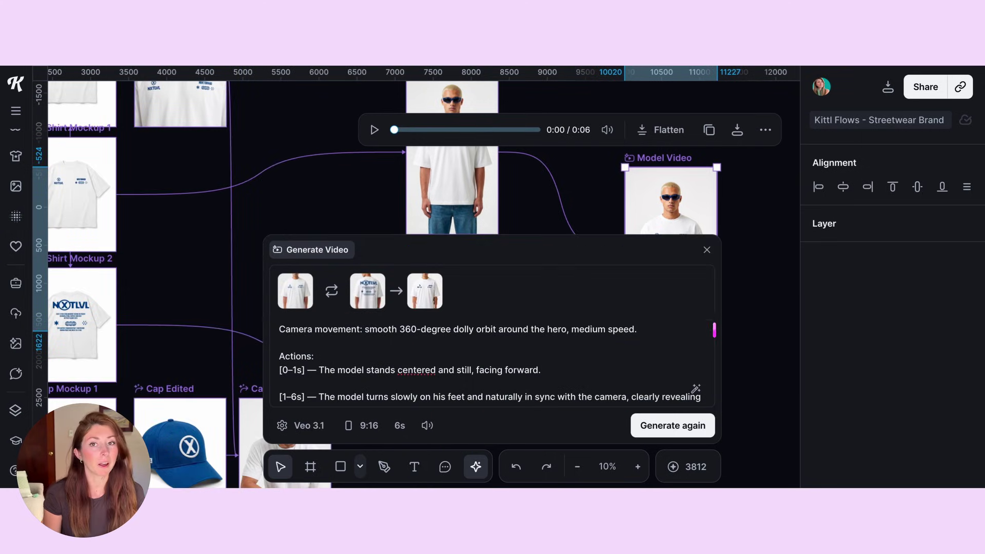
left_click(483, 427)
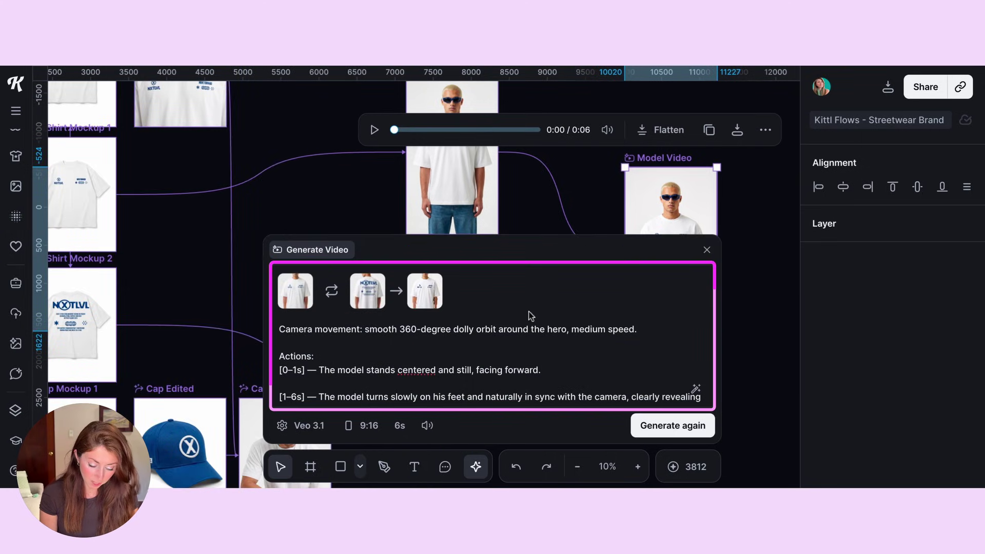
Step: Read the Model Video prompt from camera movement to audio and check its two reference frames
left_click(559, 184)
left_click(663, 161)
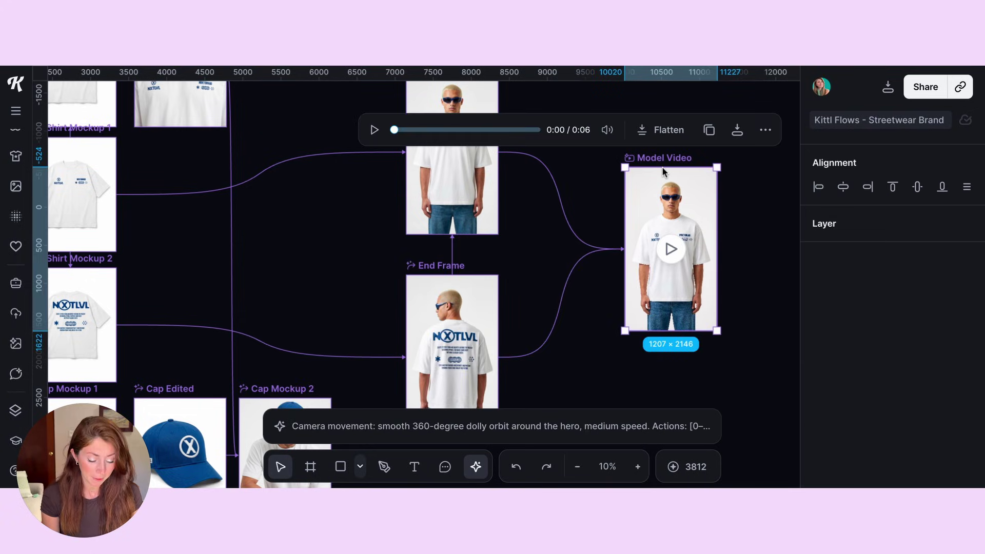
left_click(373, 425)
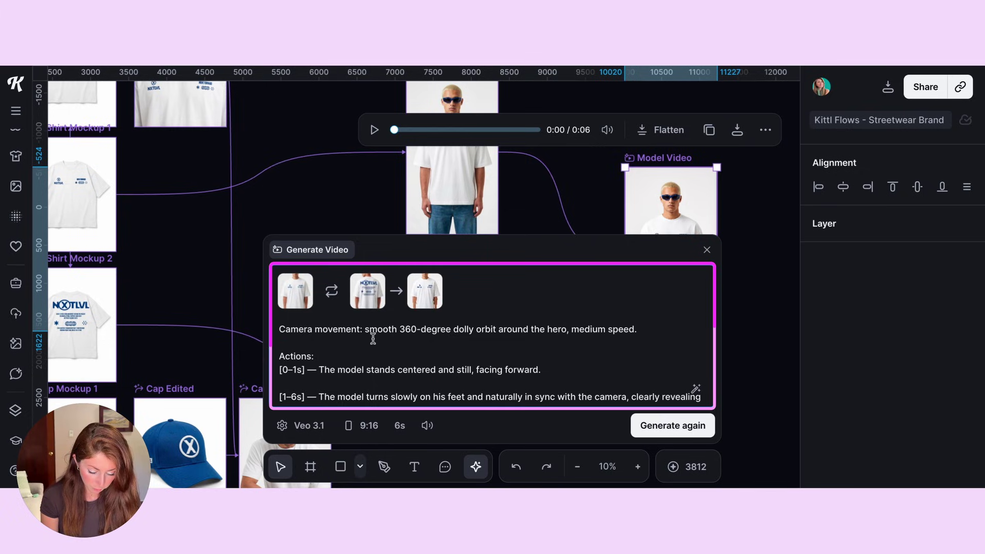
scroll(355, 319, "down", 1)
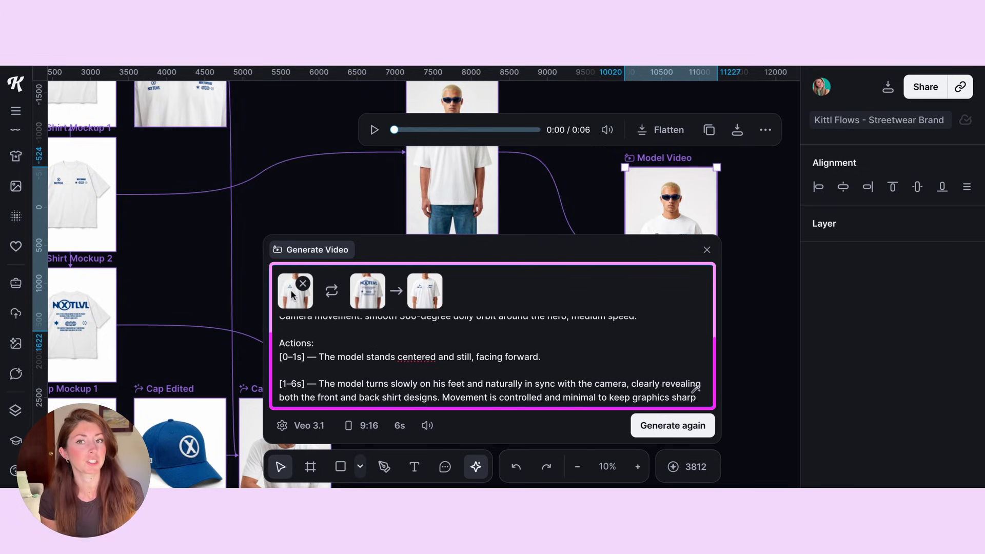
mouse_move(292, 296)
mouse_move(352, 307)
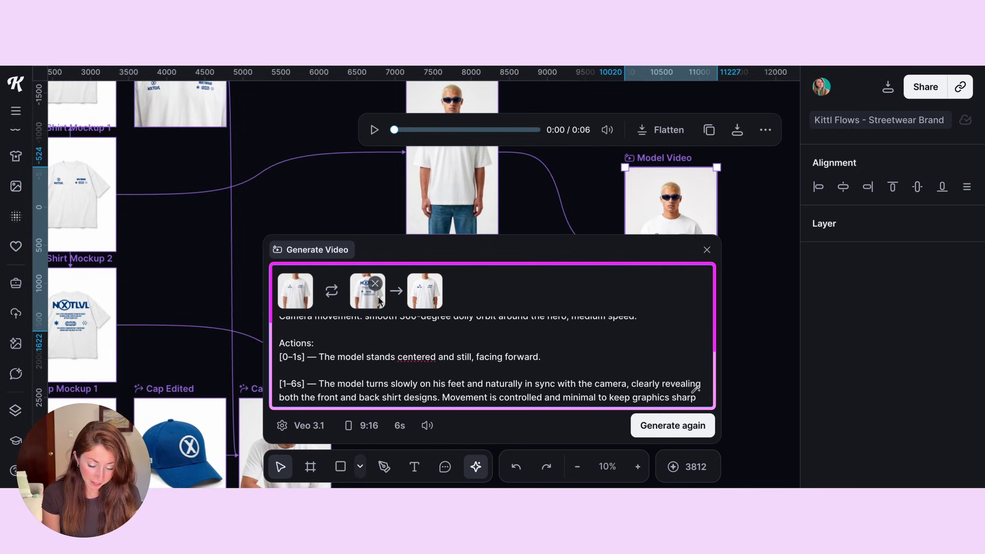
scroll(287, 349, "up", 1)
double_click(337, 355)
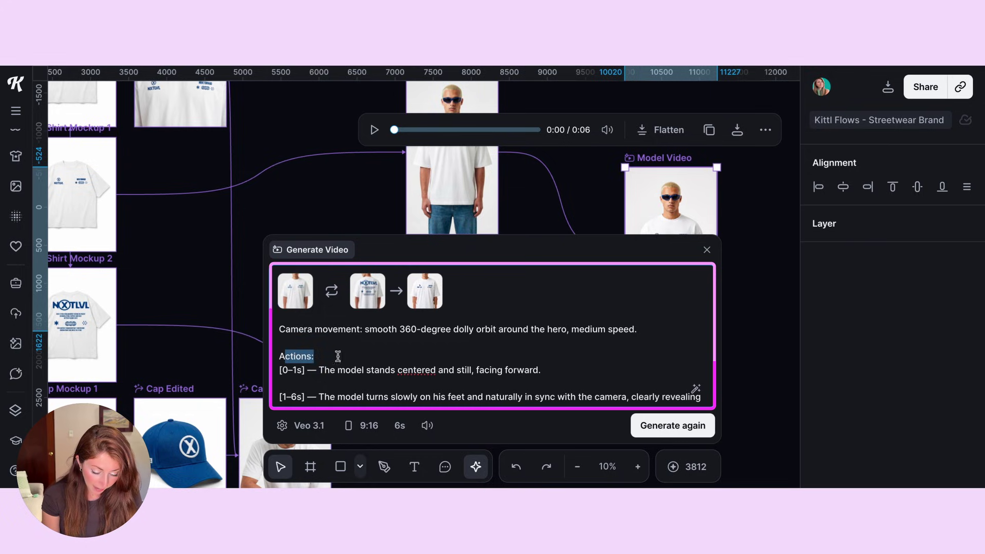
left_click(348, 357)
scroll(349, 357, "down", 1)
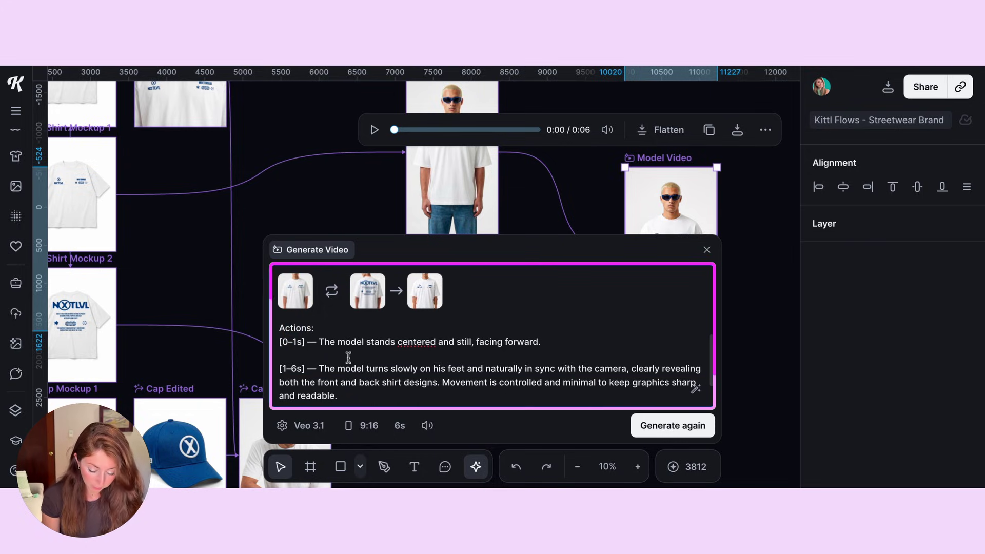
scroll(323, 351, "down", 1)
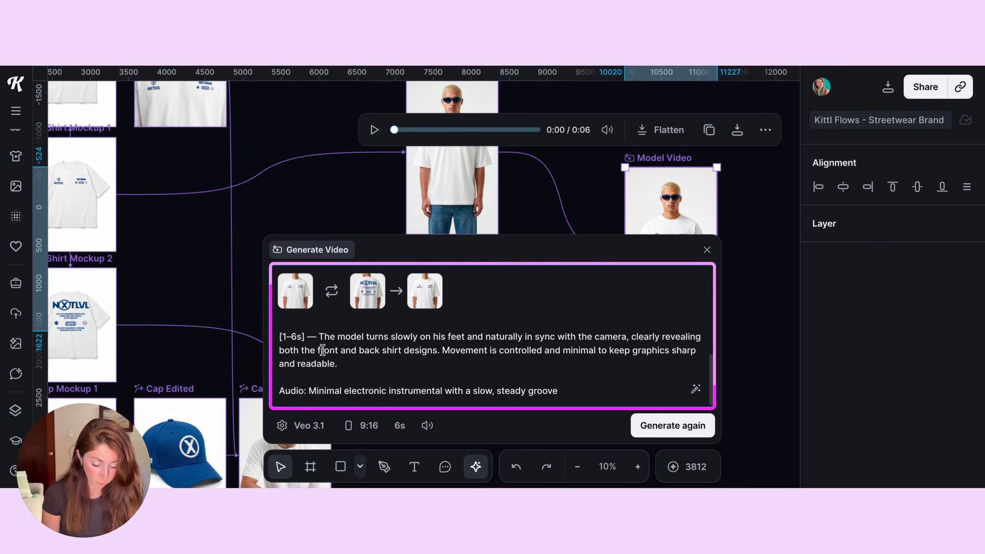
left_click(768, 193)
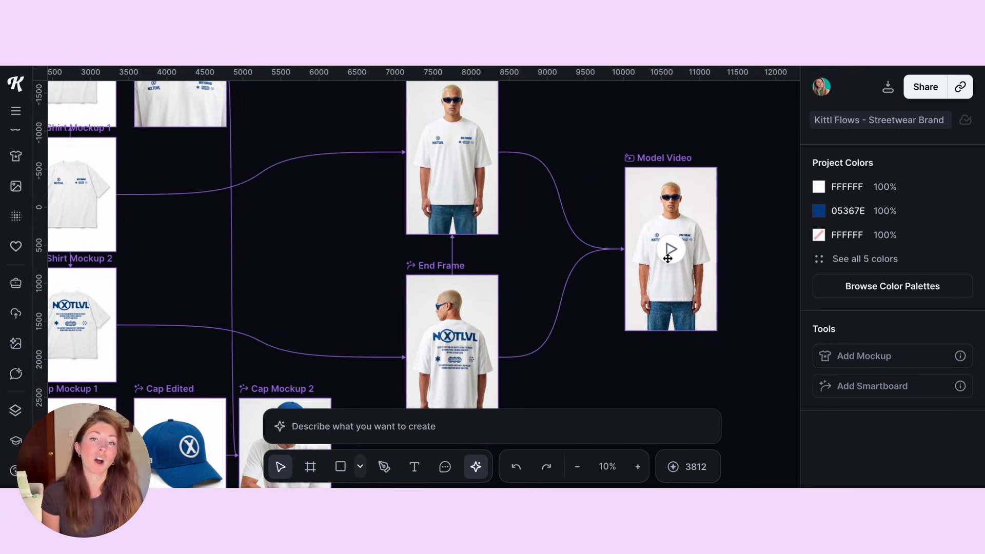
Step: Play the Model Video and select the Start Frame smartboard that feeds it
left_click(670, 249)
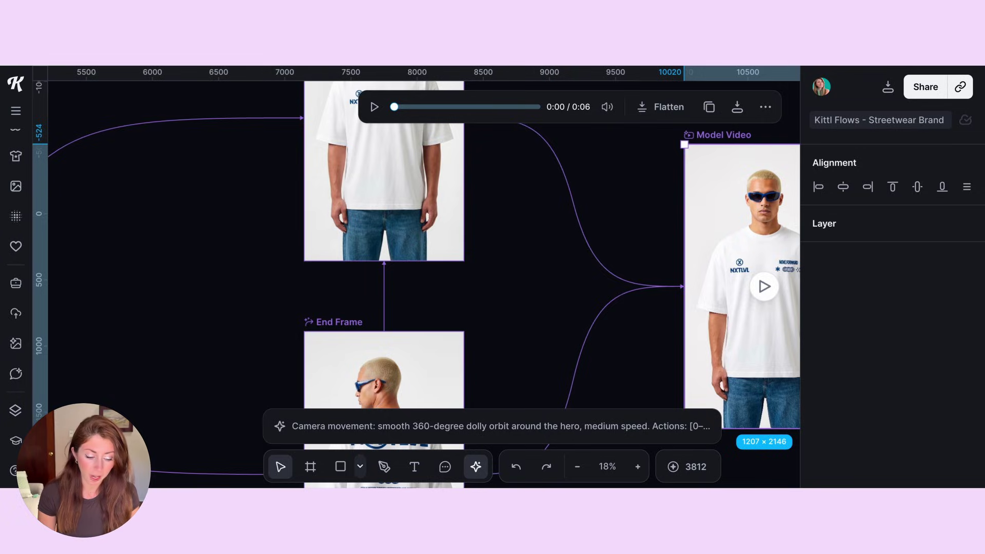
scroll(371, 210, "down", 3)
left_click(371, 211)
scroll(371, 211, "down", 3)
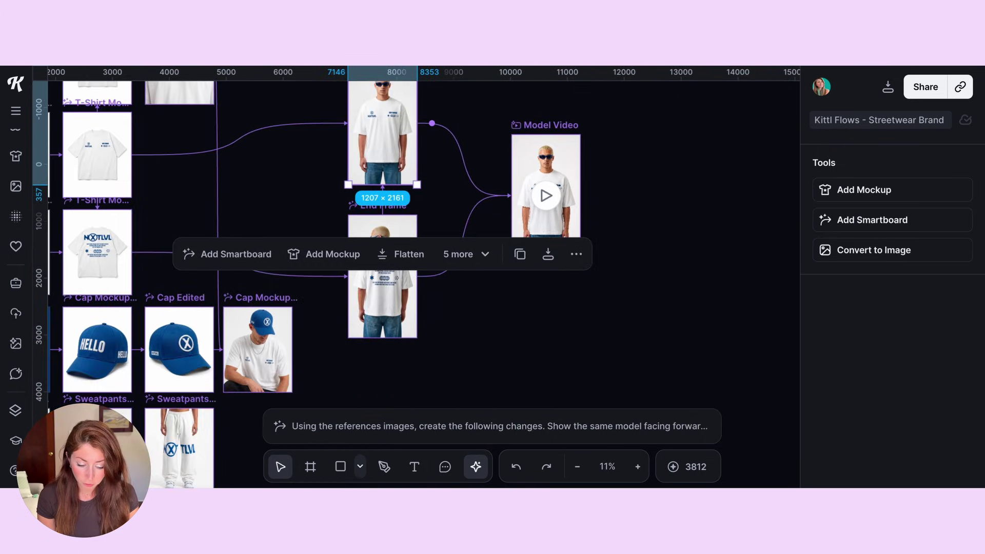
Step: Select the Model Video and open its camera-movement prompt for viewing
left_click(555, 150)
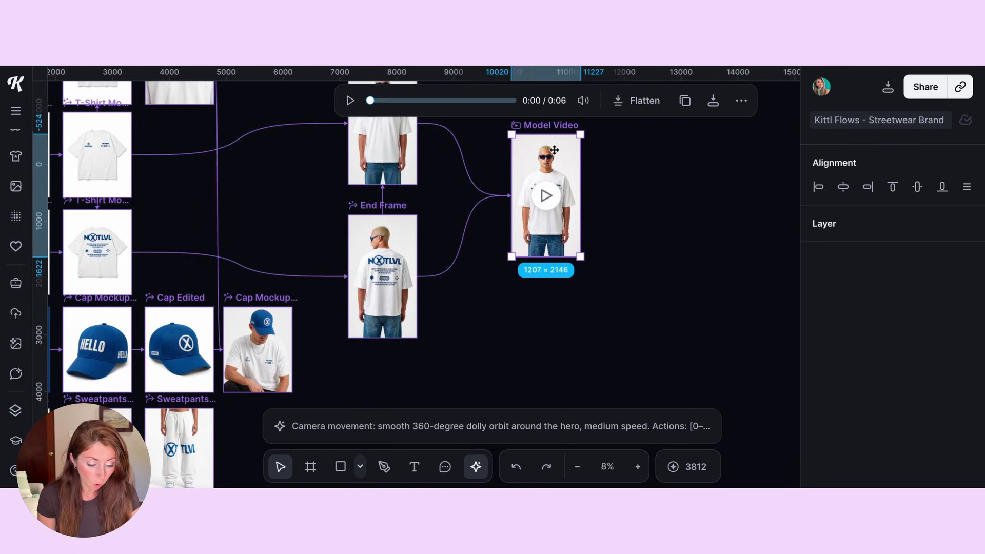
left_click(414, 422)
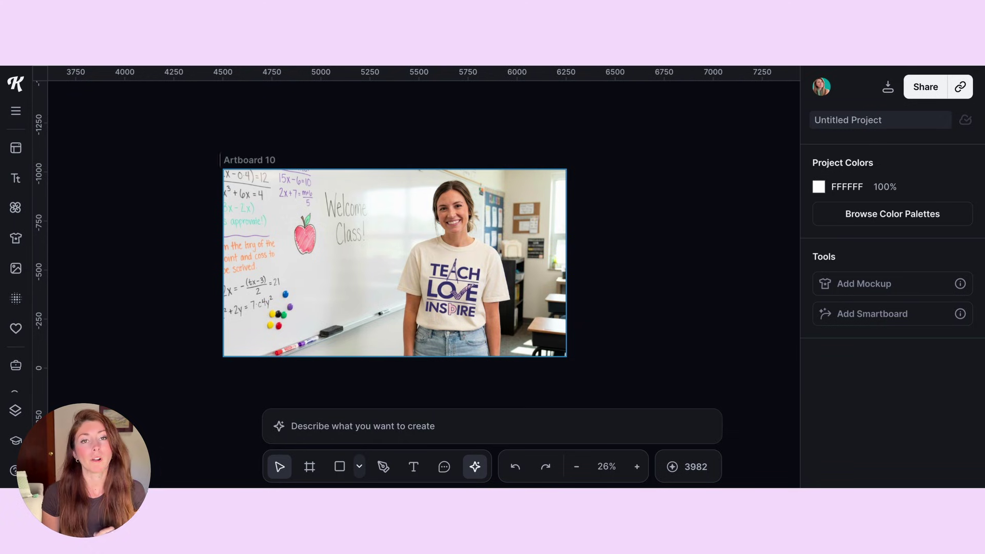
Step: Connect Artboard 10 to a new AI Video and prompt "make her point to the whiteboard with a ruler while slowing panning into the shirt design"
left_click(581, 263)
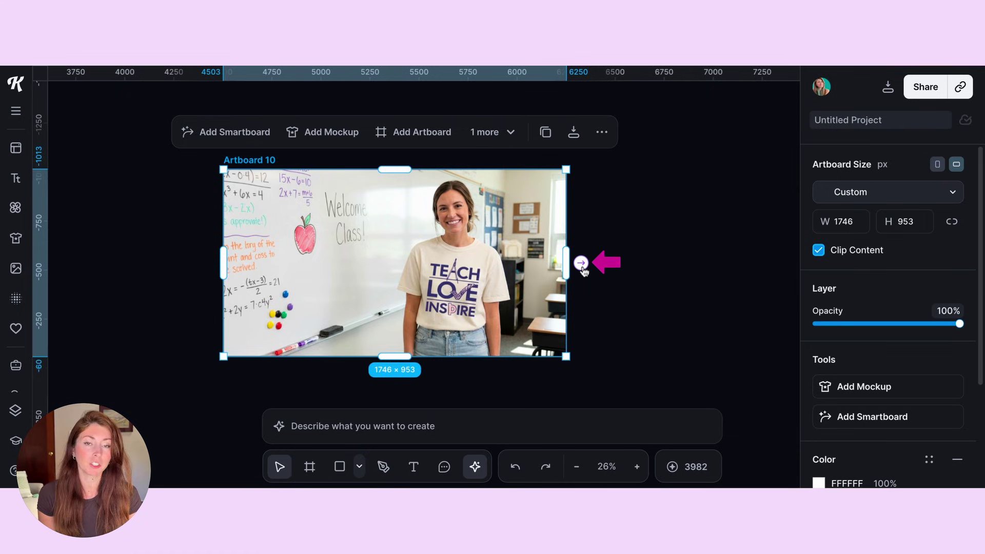
scroll(582, 267, "up", 5)
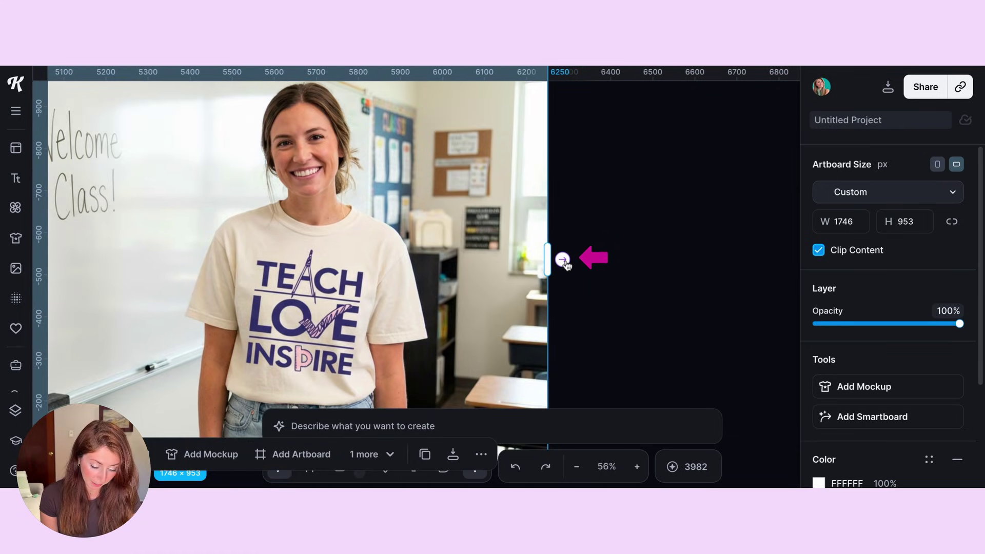
left_click(563, 260)
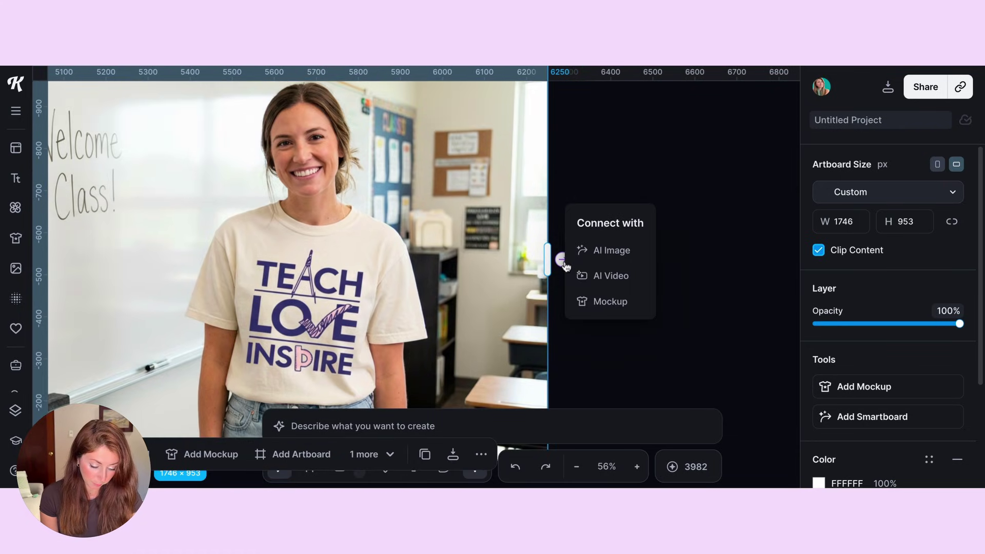
left_click(601, 279)
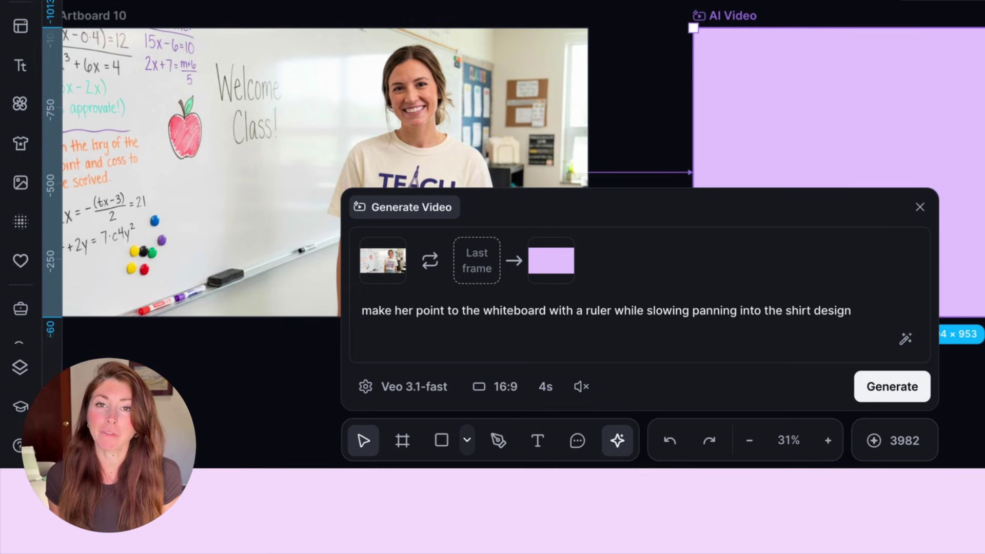
left_click_drag(362, 310, 851, 310)
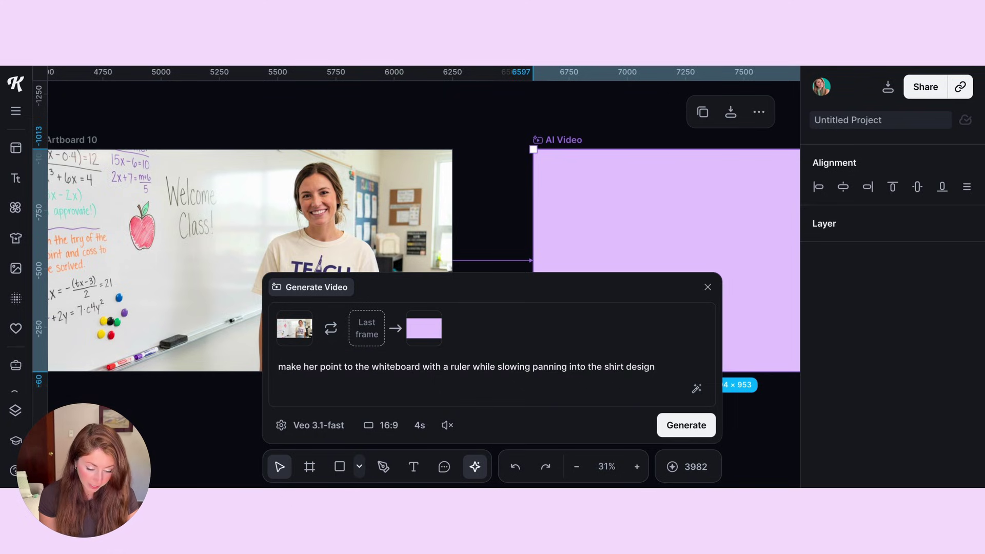
Step: Review the Veo 3.1-fast and Veo 3.1 models and the aspect ratio options for the classroom video
left_click(318, 425)
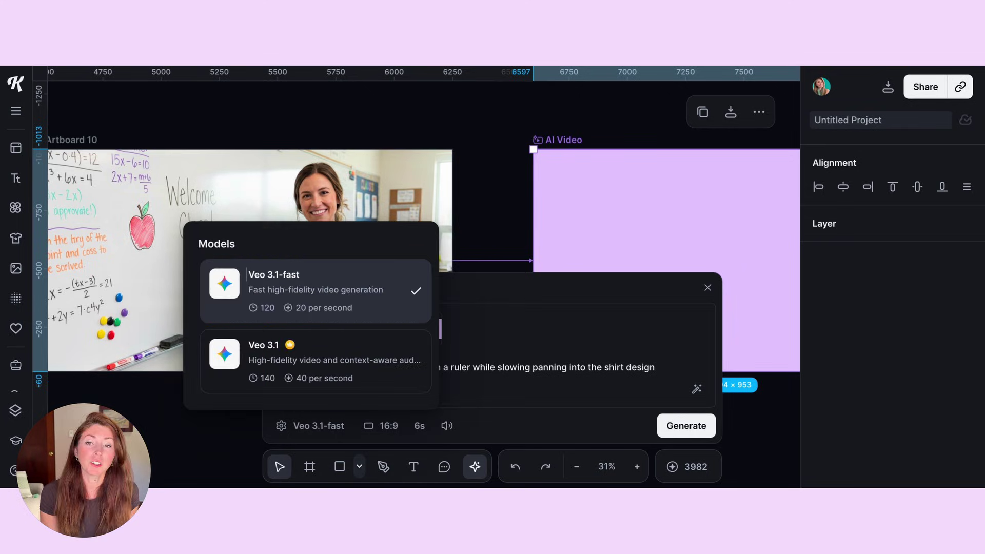
left_click_drag(247, 274, 294, 276)
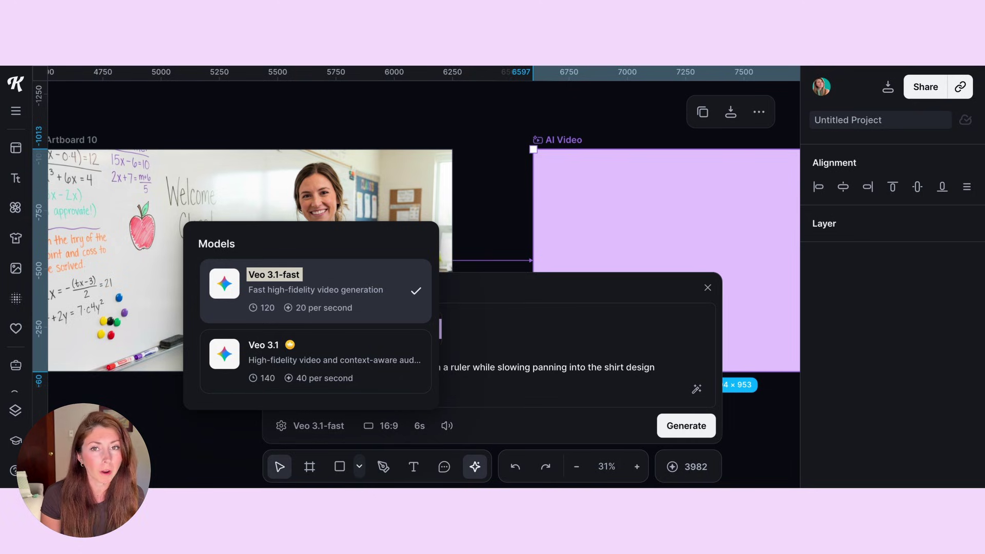
left_click_drag(247, 344, 277, 345)
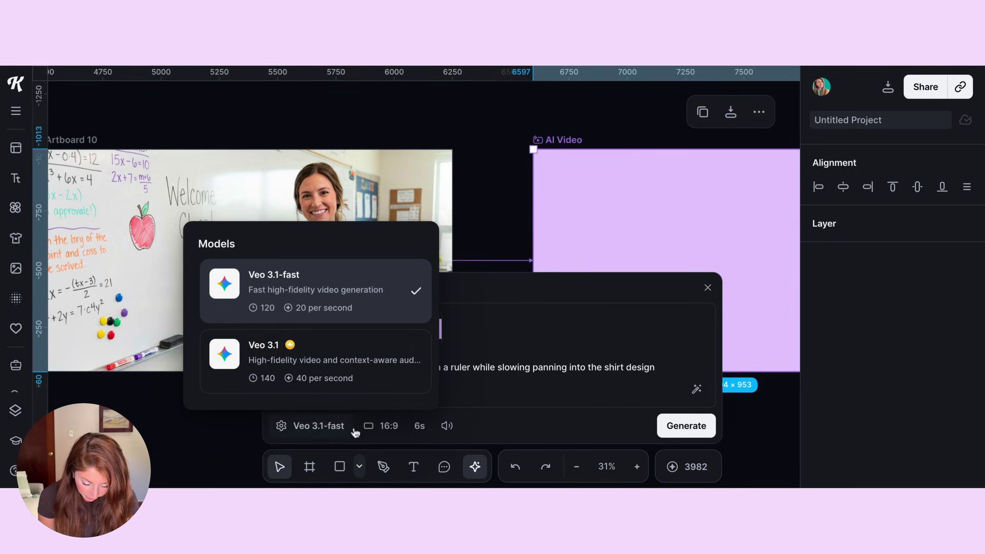
left_click(385, 426)
left_click(385, 426)
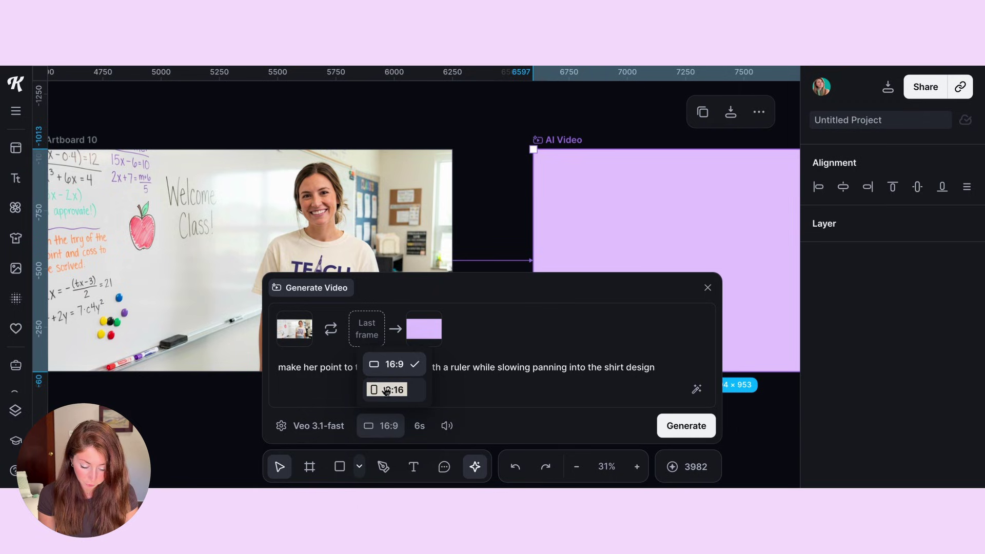
Step: Set the classroom video to 6 seconds with audio off and generate it
left_click(420, 425)
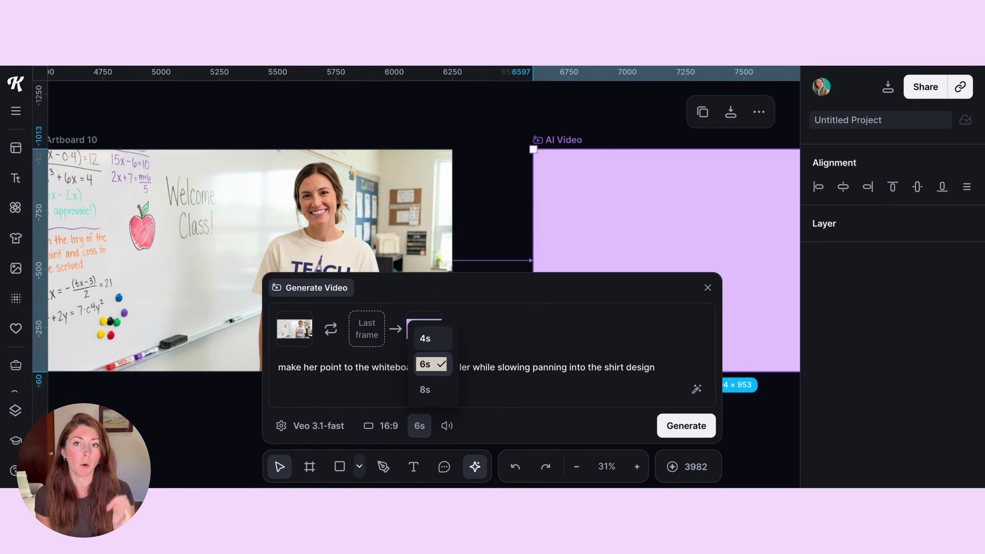
left_click(425, 364)
left_click(445, 426)
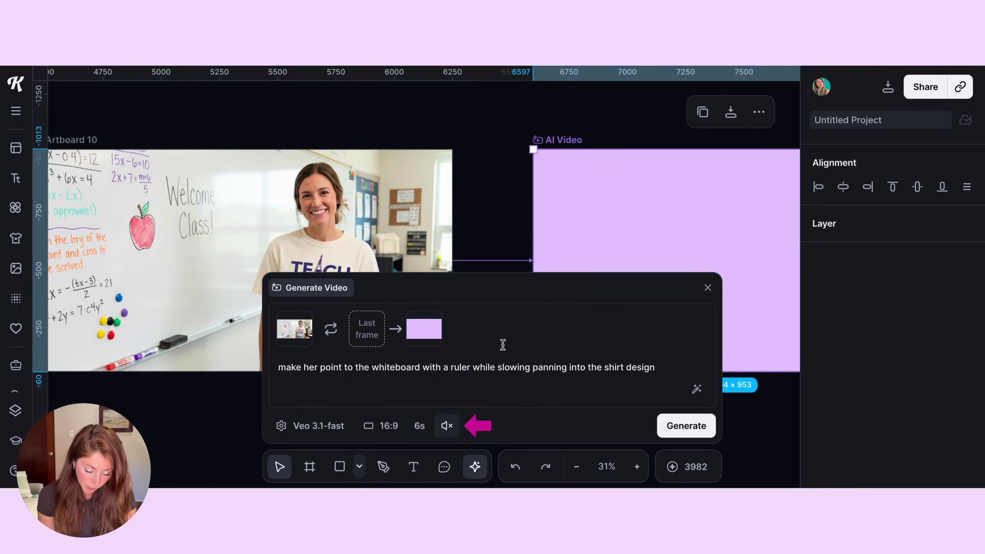
left_click(452, 368)
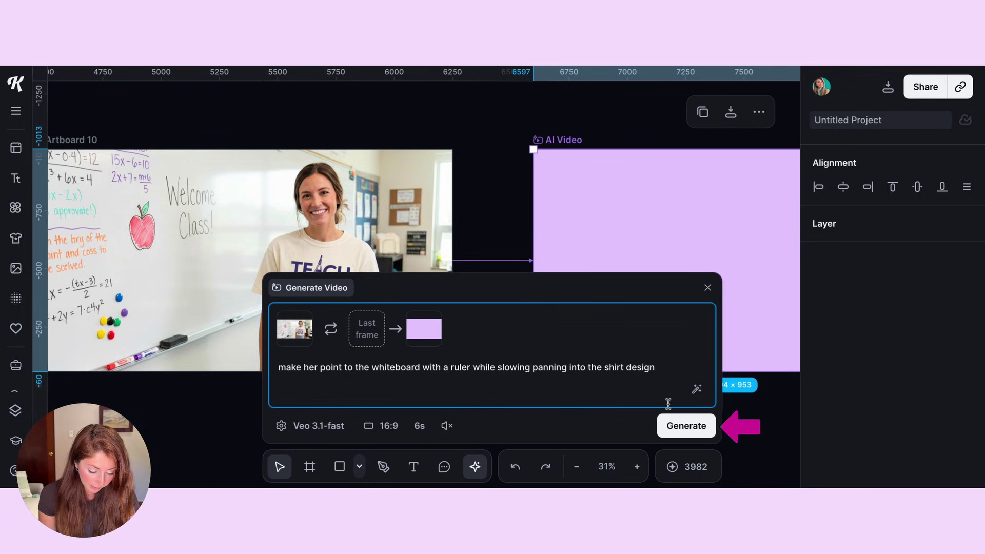
left_click(690, 429)
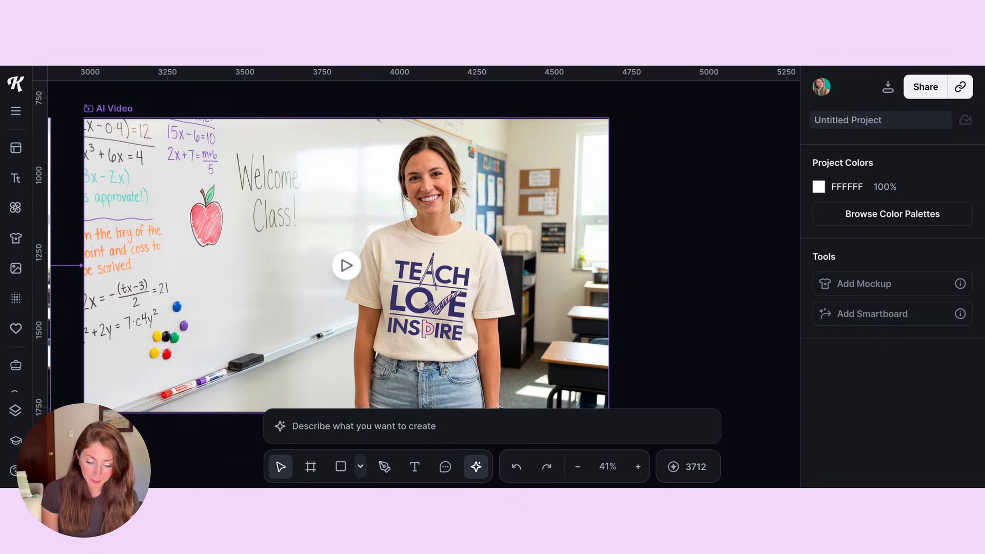
Step: Play the generated classroom videos of the teacher in the Teach Love Inspire shirt
left_click(346, 265)
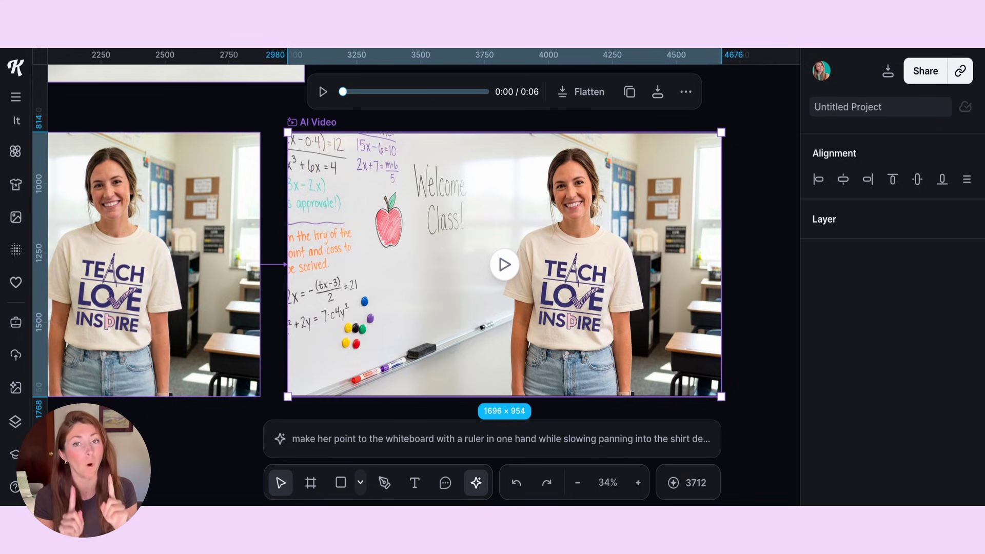
left_click(505, 264)
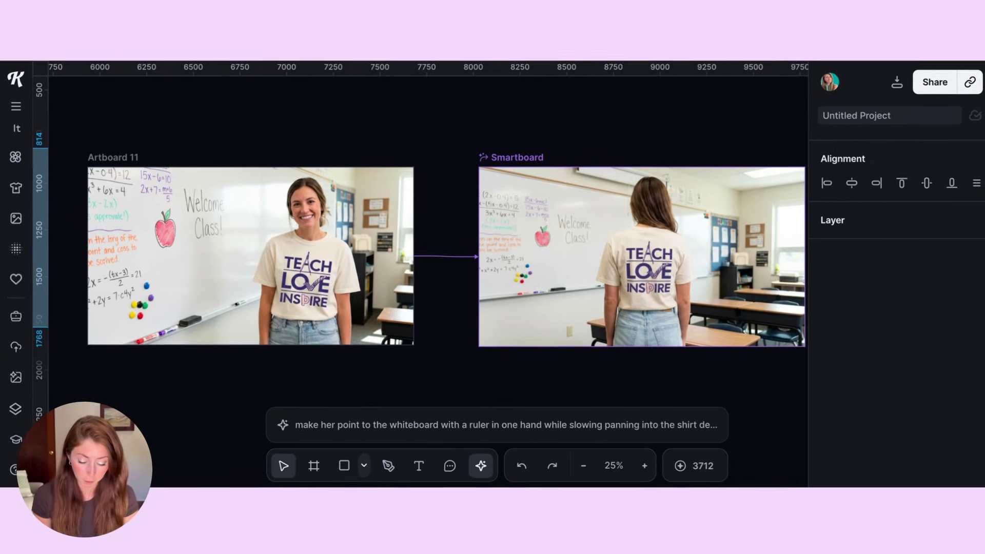
Step: Examine Artboard 11 and the back-view smartboard connected to it, including the smartboard's prompt
left_click(106, 160)
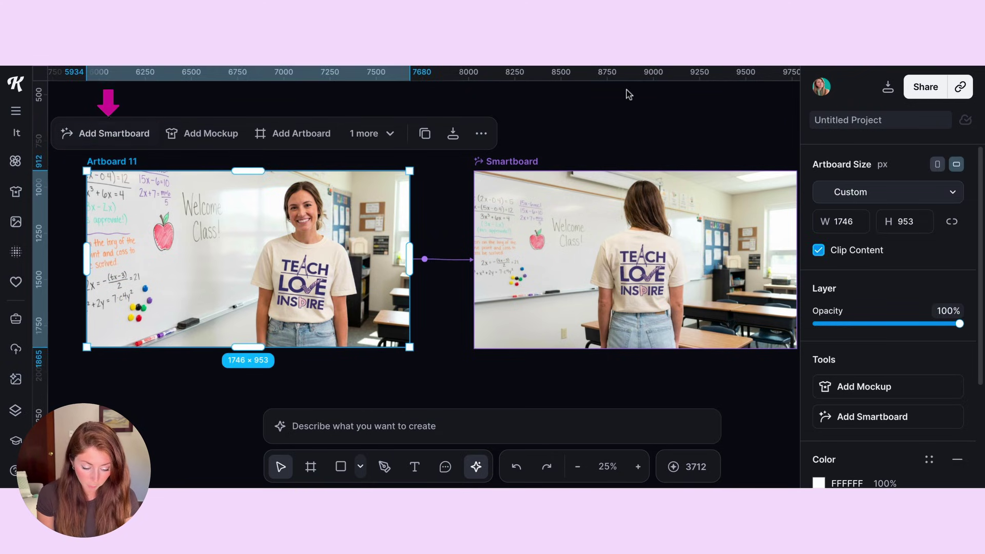
left_click(506, 161)
left_click(345, 419)
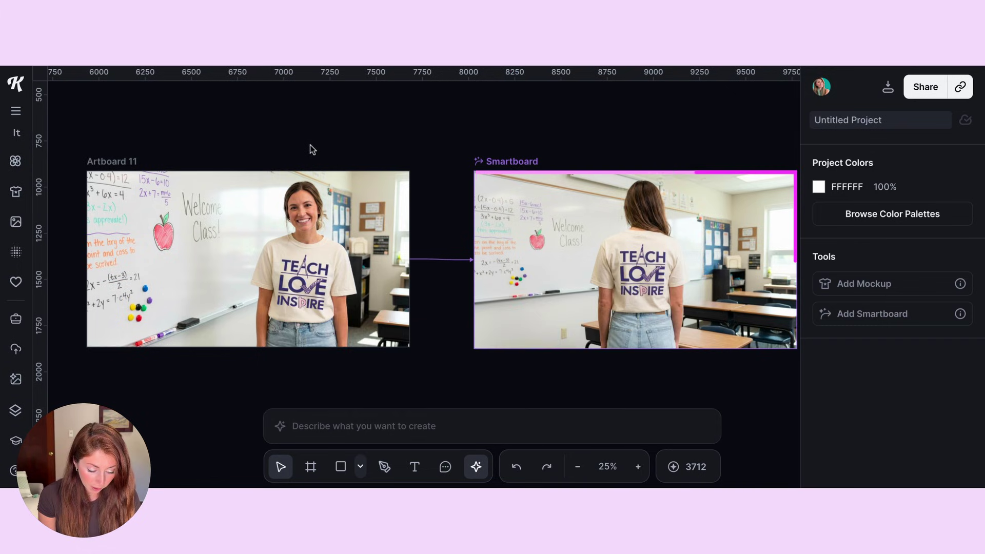
Step: Flatten the back-view smartboard into an image and move that image to the empty area beneath Artboard 11
left_click(595, 250)
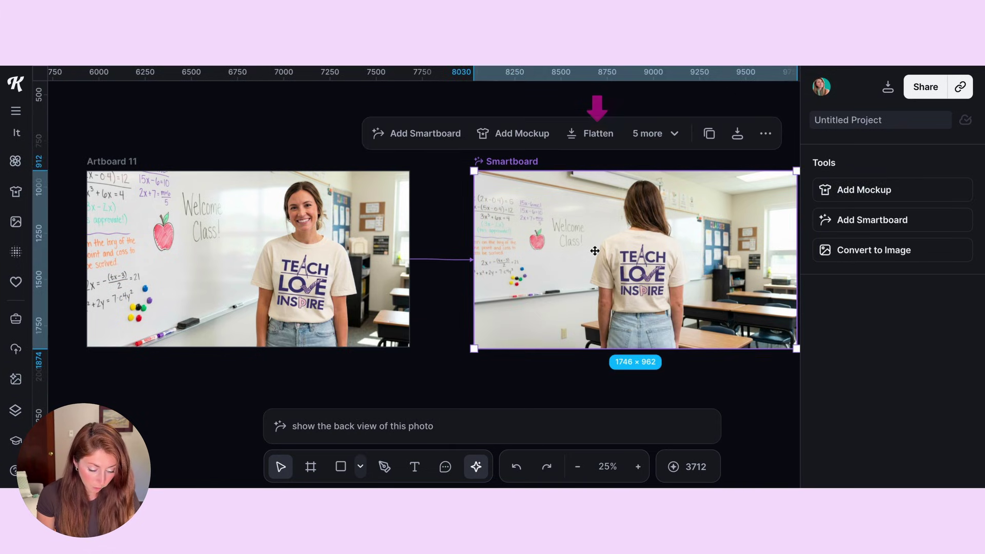
left_click(595, 135)
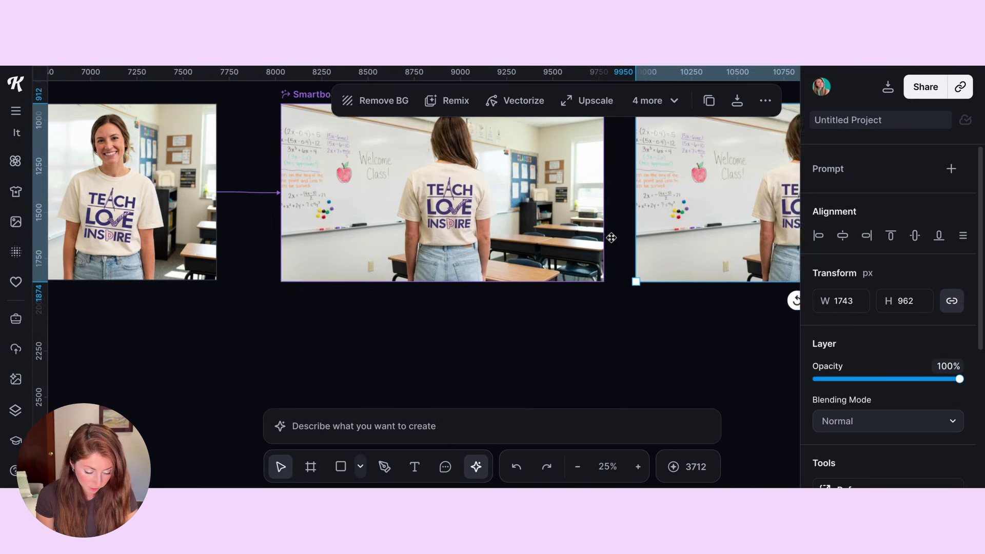
left_click_drag(706, 202, 88, 385)
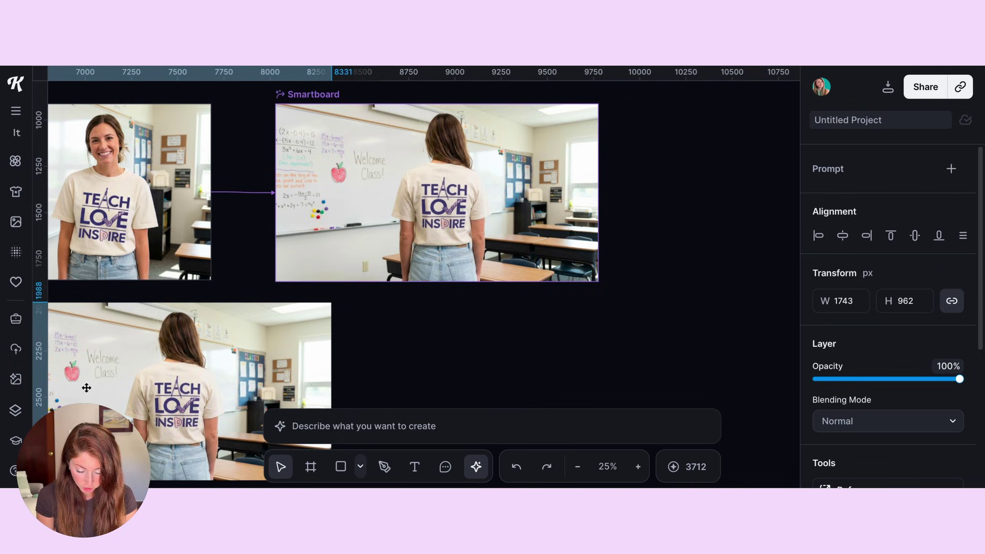
scroll(85, 387, "left", 5)
left_click_drag(116, 130, 116, 329)
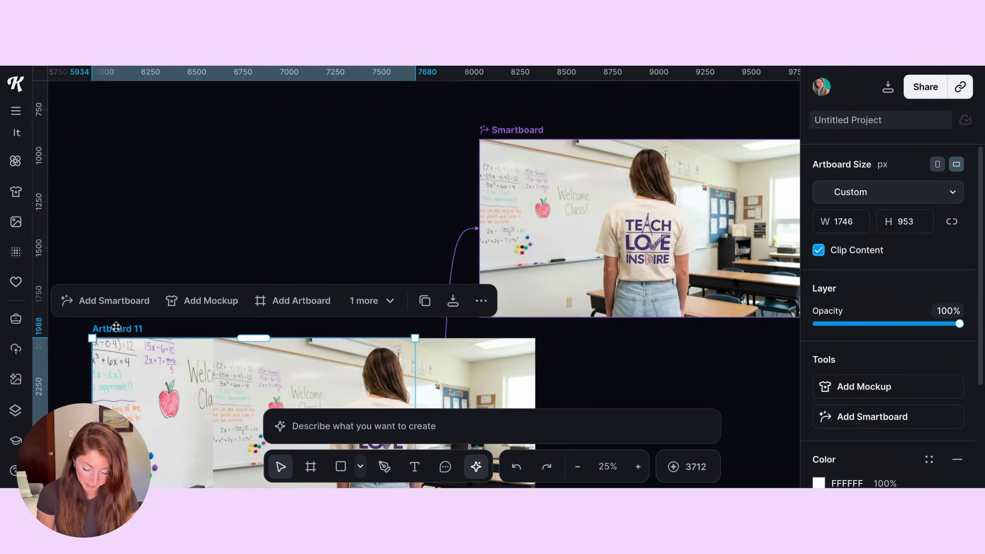
key("ctrl+z")
key("a")
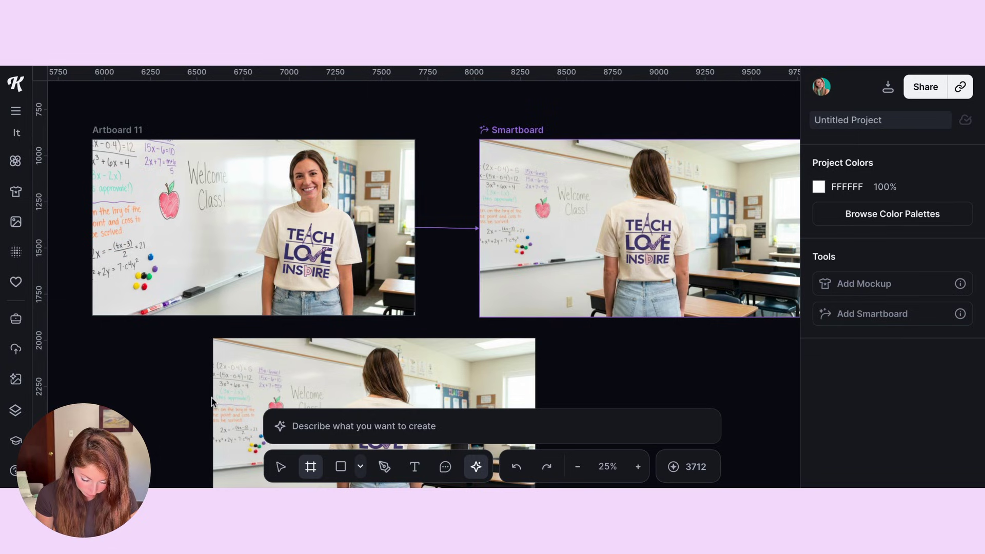
left_click_drag(219, 417, 93, 324)
scroll(287, 354, "down", 3)
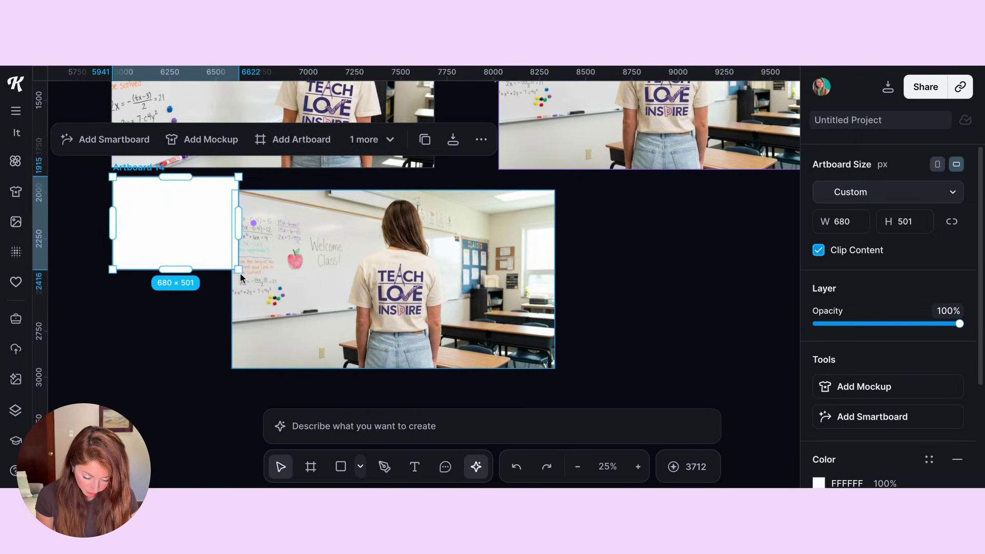
left_click_drag(239, 270, 413, 398)
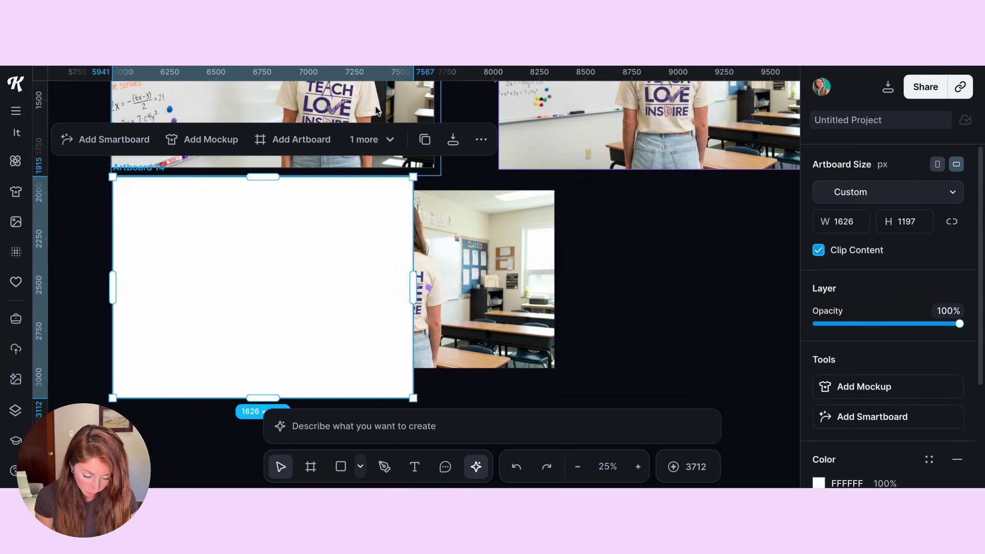
scroll(377, 110, "up", 3)
key("Delete")
Step: Duplicate Artboard 11 and place the copy directly below the original
scroll(103, 139, "up", 3)
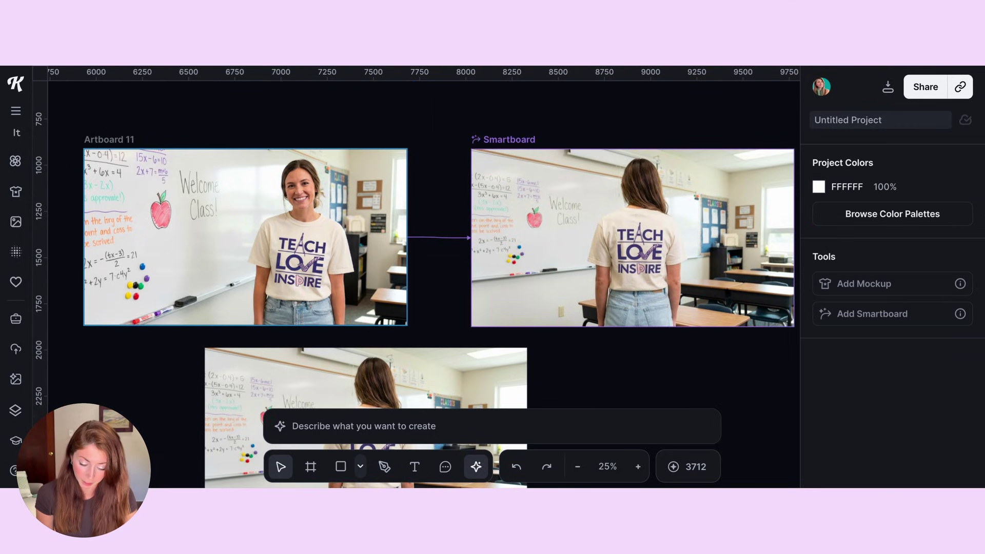
left_click(112, 139)
left_click_drag(112, 139, 114, 329)
scroll(296, 194, "down", 2)
scroll(297, 194, "down", 2)
Step: Move the flattened back-view image into Artboard 12, aligned so that it fills the artboard
left_click(345, 286)
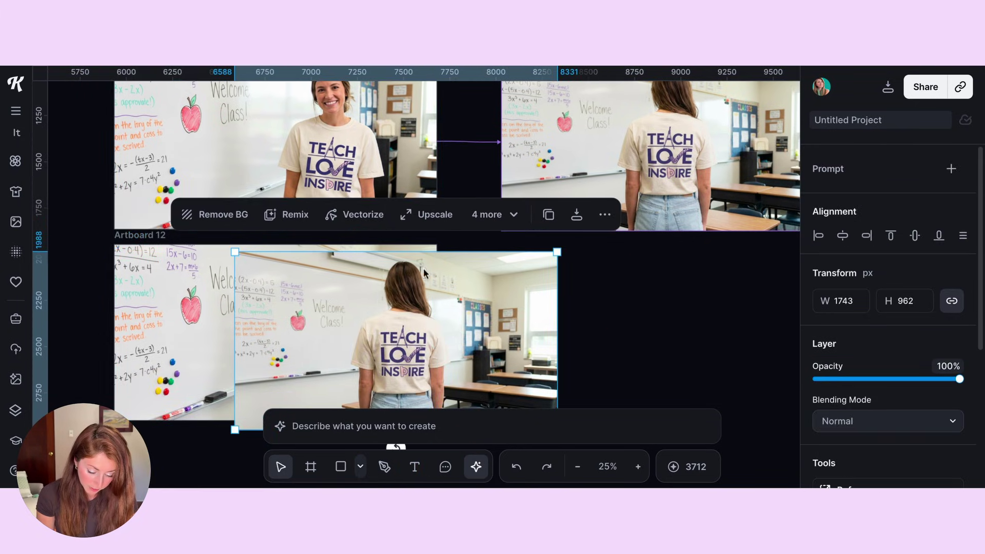
left_click_drag(424, 268, 562, 268)
left_click(263, 336)
left_click_drag(491, 330, 227, 326)
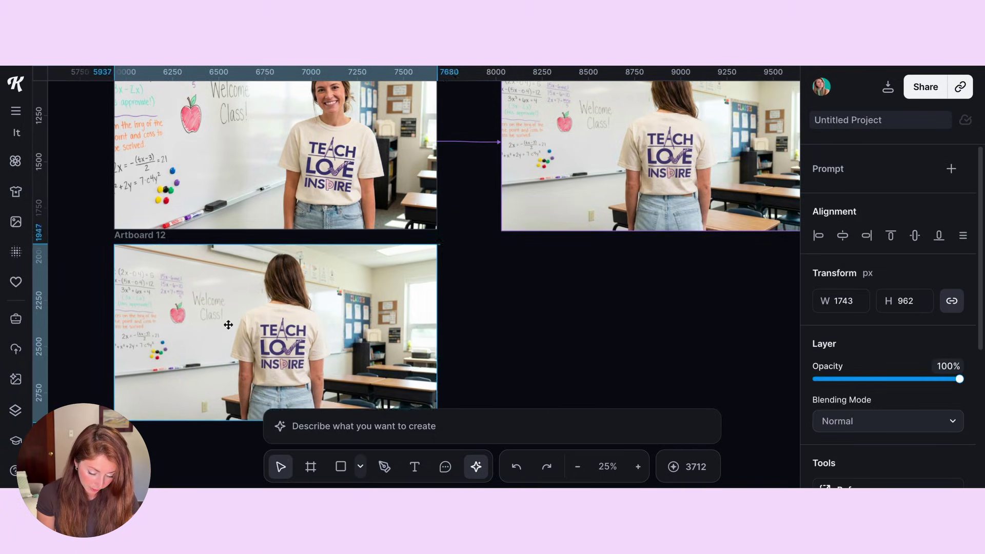
left_click(483, 315)
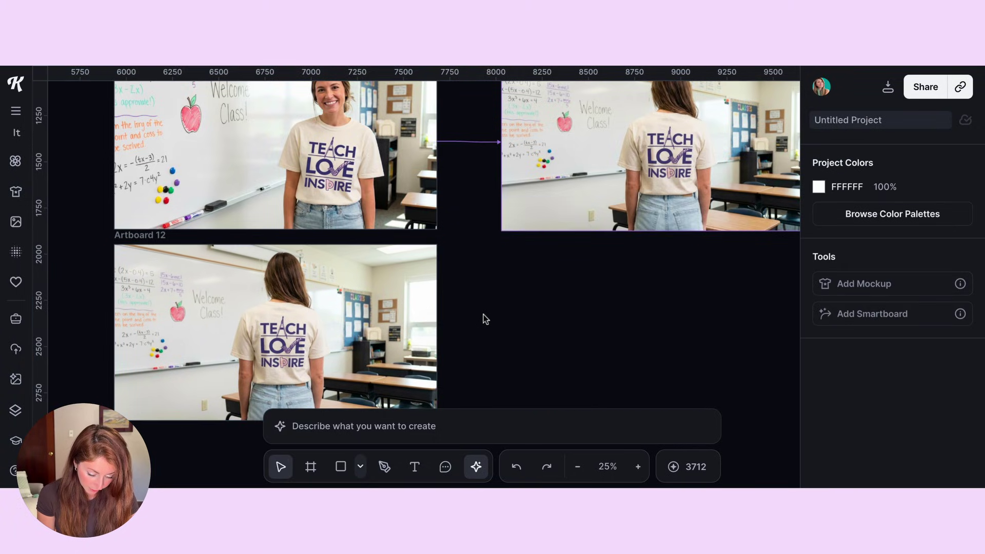
Step: Delete the original back-view smartboard connected to Artboard 11
scroll(483, 315, "up", 2)
left_click(485, 196)
scroll(482, 190, "up", 2)
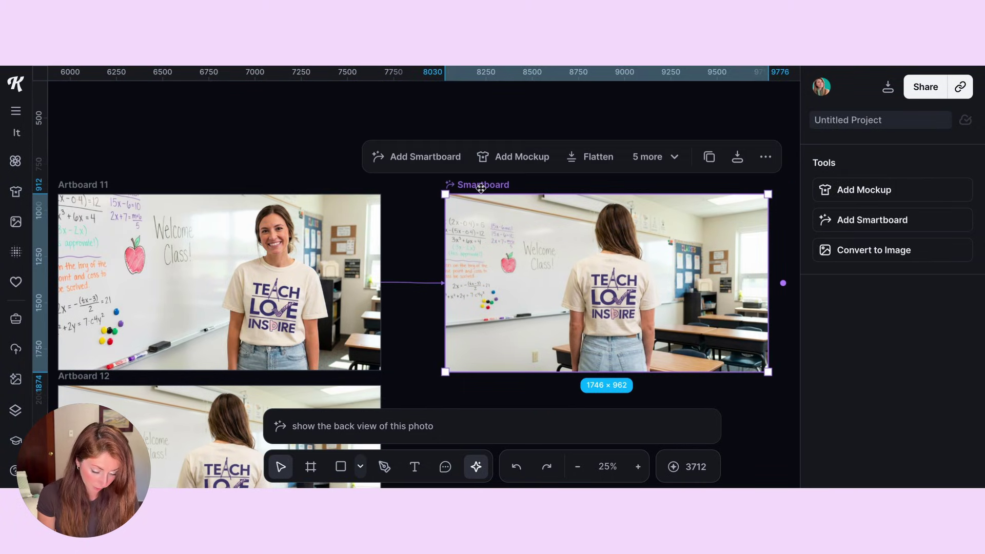
key("Delete")
scroll(481, 188, "down", 1)
scroll(481, 189, "left", 1)
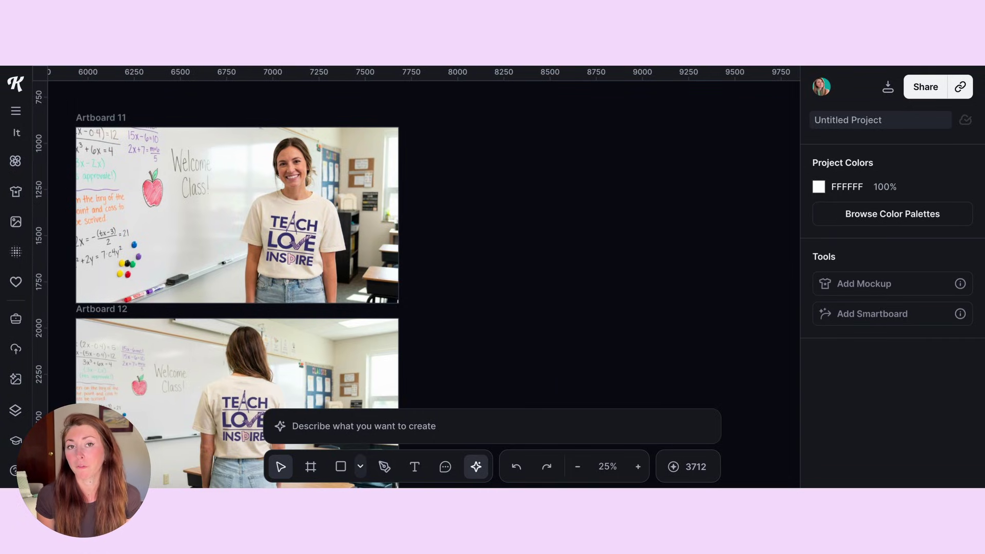
Step: Connect Artboard 11 to a new AI Video as its start frame
left_click(91, 118)
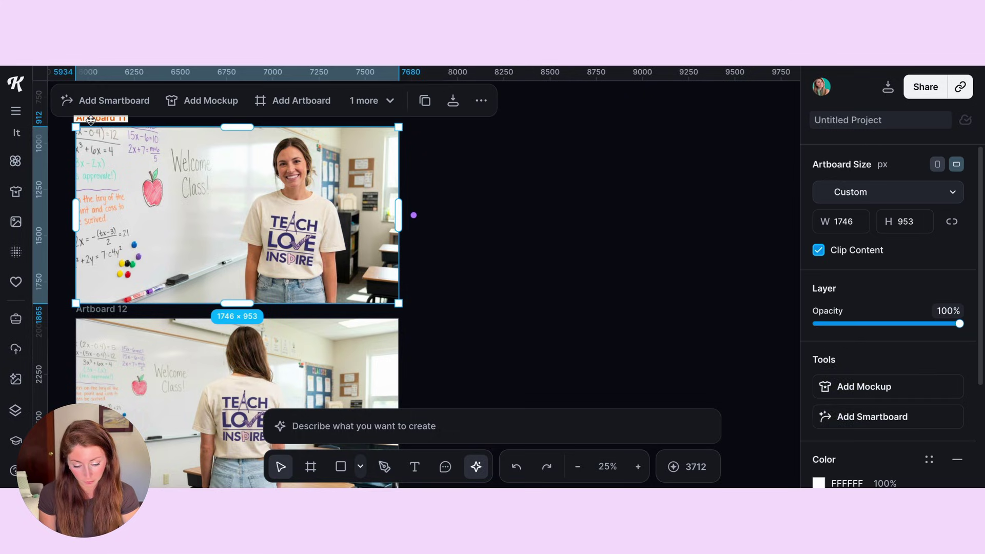
left_click(414, 216)
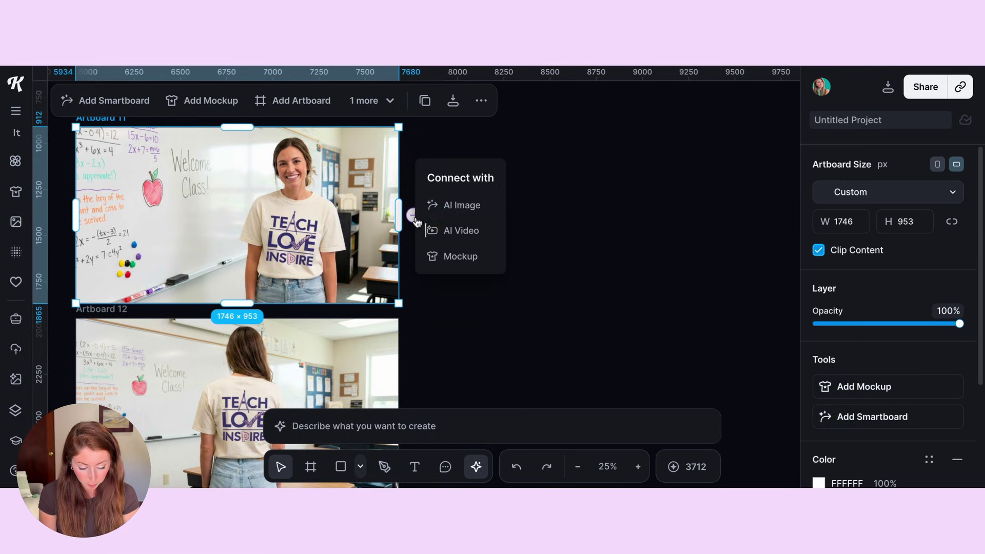
left_click(455, 230)
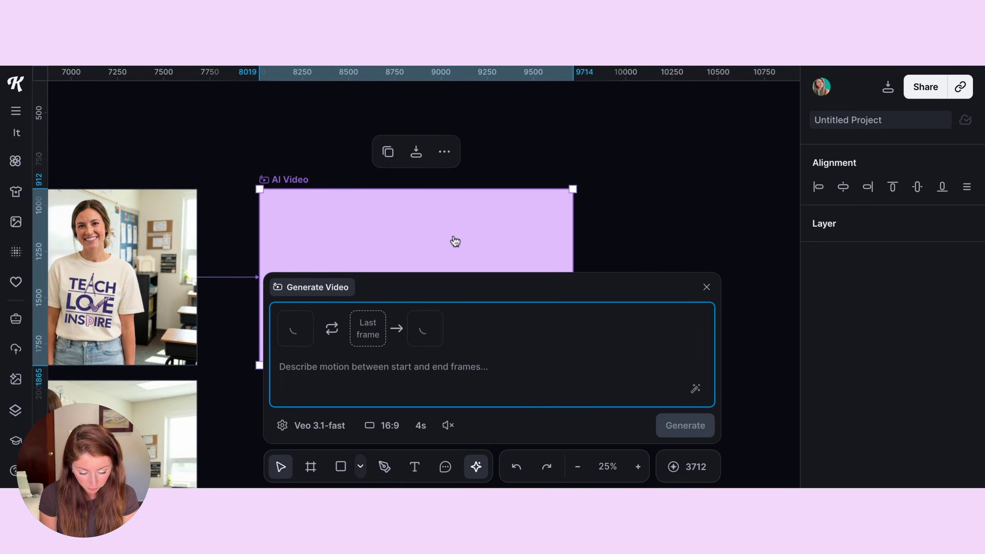
Step: Connect Artboard 12 with the back view to the AI Video as its last frame
scroll(455, 241, "down", 5)
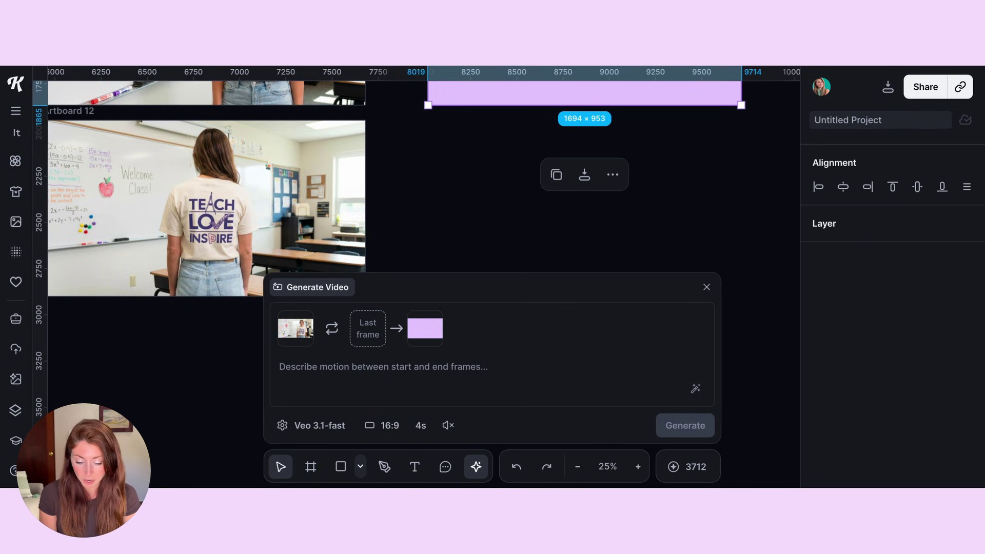
left_click(98, 113)
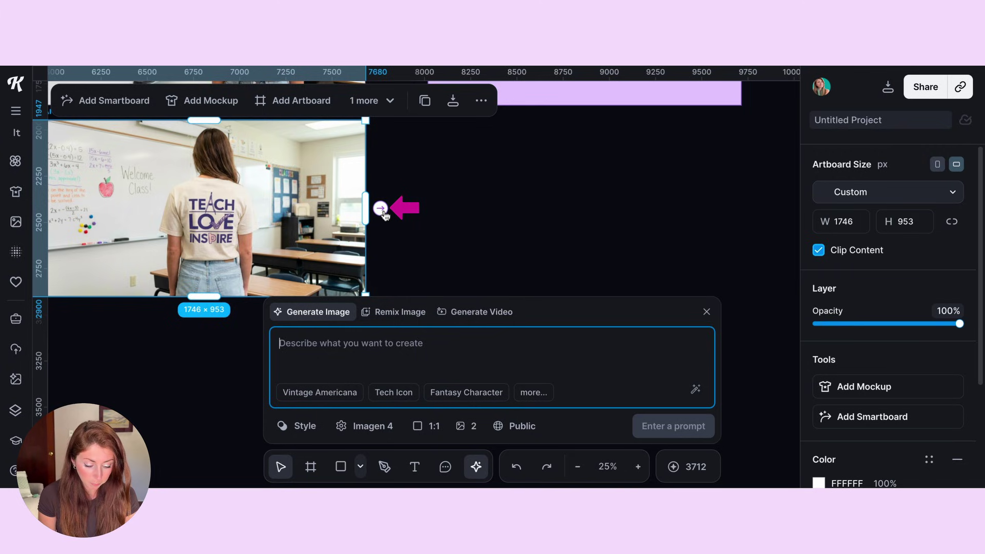
left_click_drag(384, 213, 428, 154)
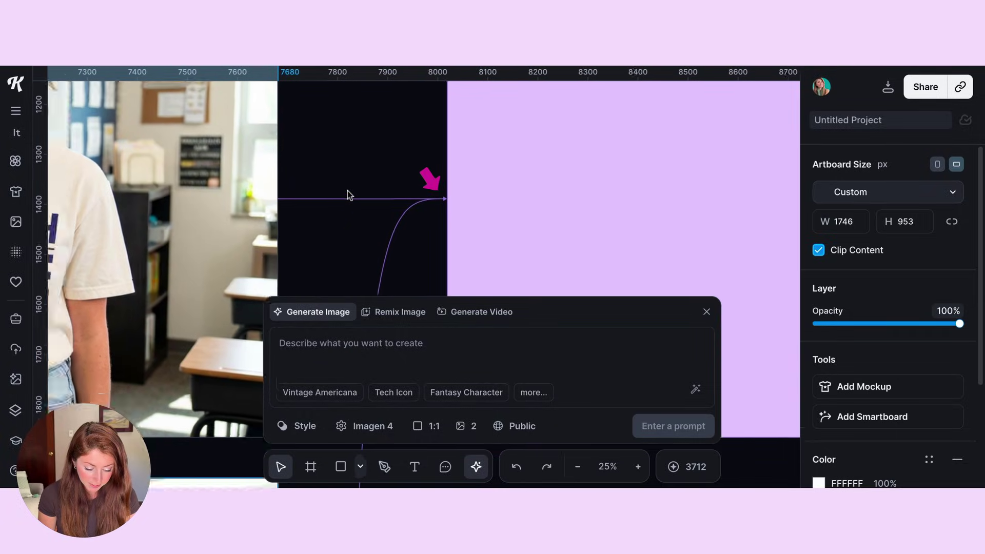
Step: Generate a 6s AI video from both frames with the prompt "make her turning around to show the front and back of her shirt"
left_click(342, 117)
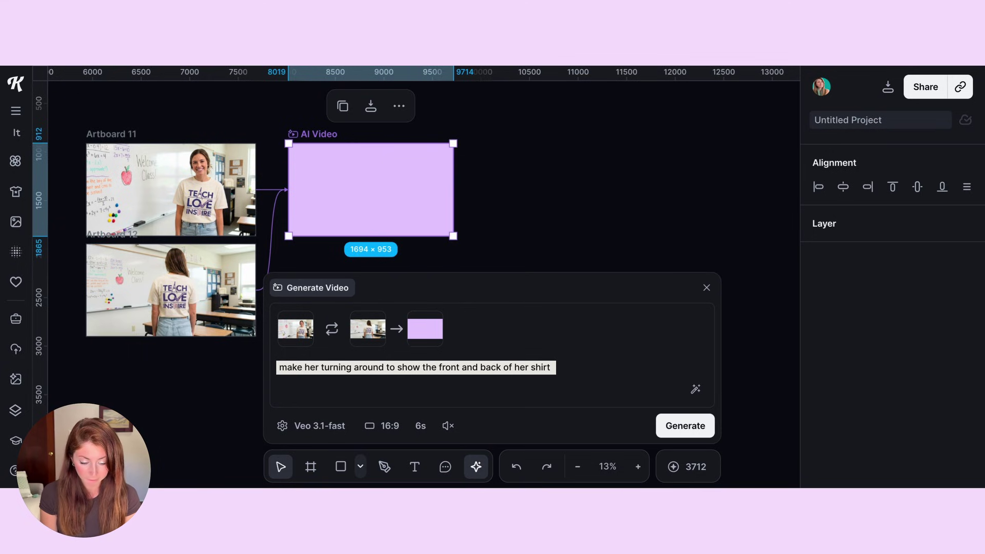
left_click(685, 428)
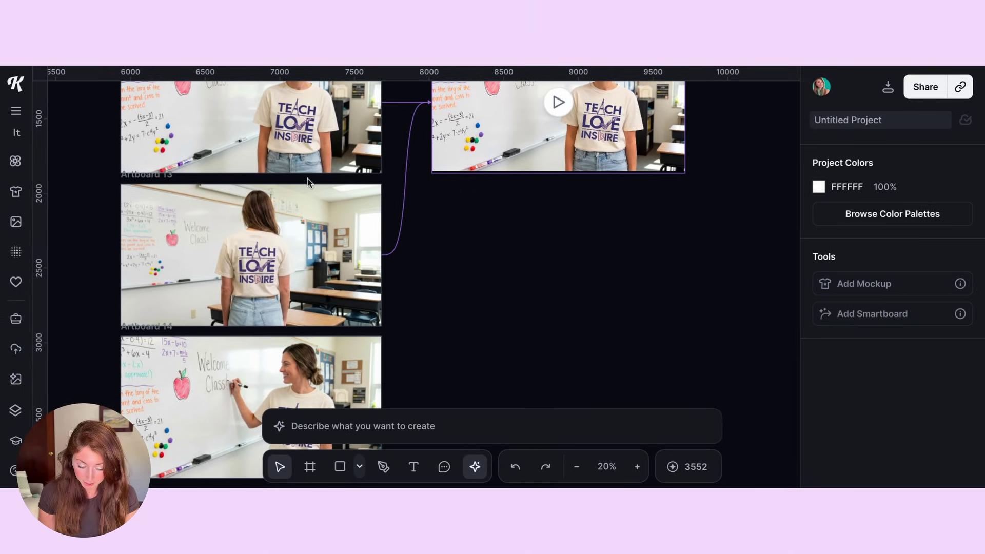
scroll(308, 180, "down", 3)
left_click(308, 231)
scroll(408, 164, "up", 2)
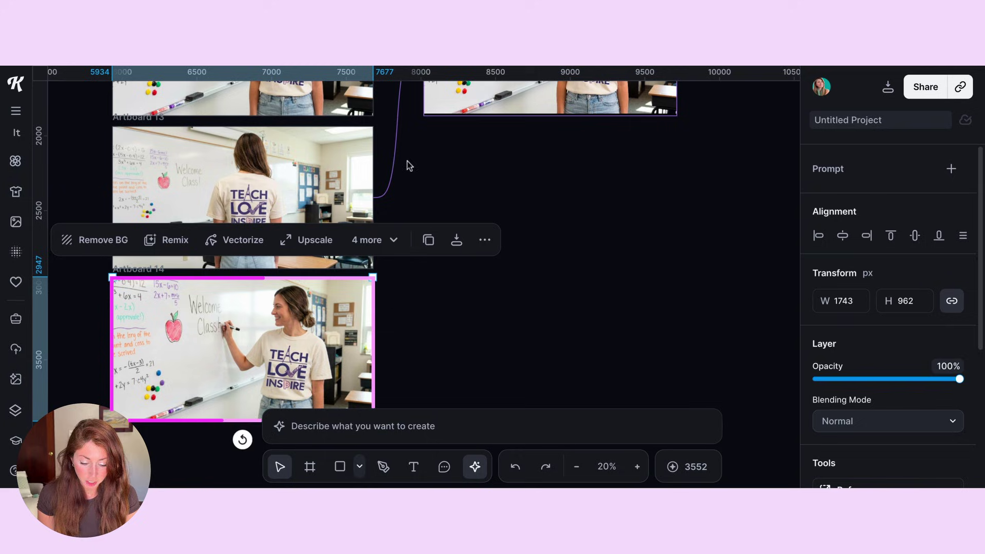
left_click(470, 193)
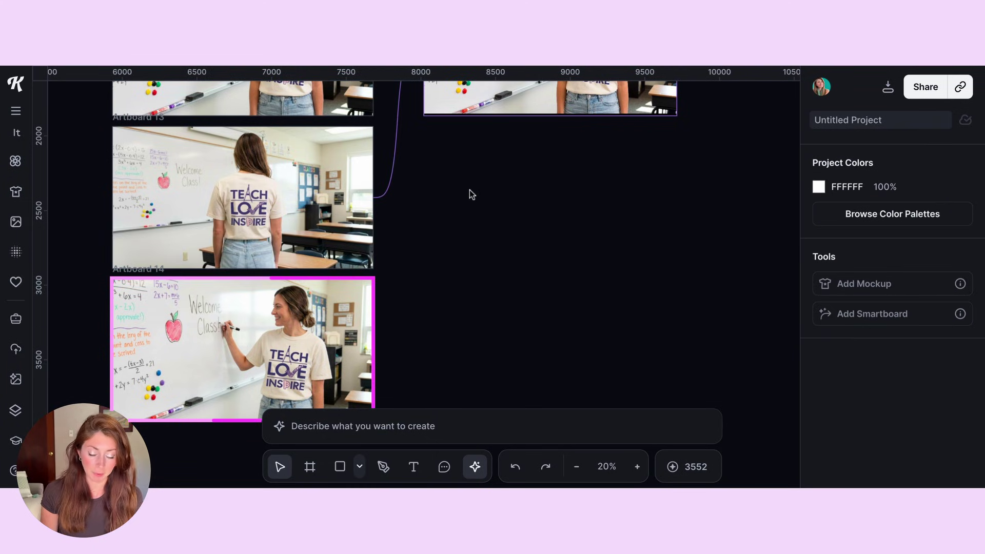
Step: Connect Artboard 13 with the back view to a new AI Video as its start frame
left_click(130, 119)
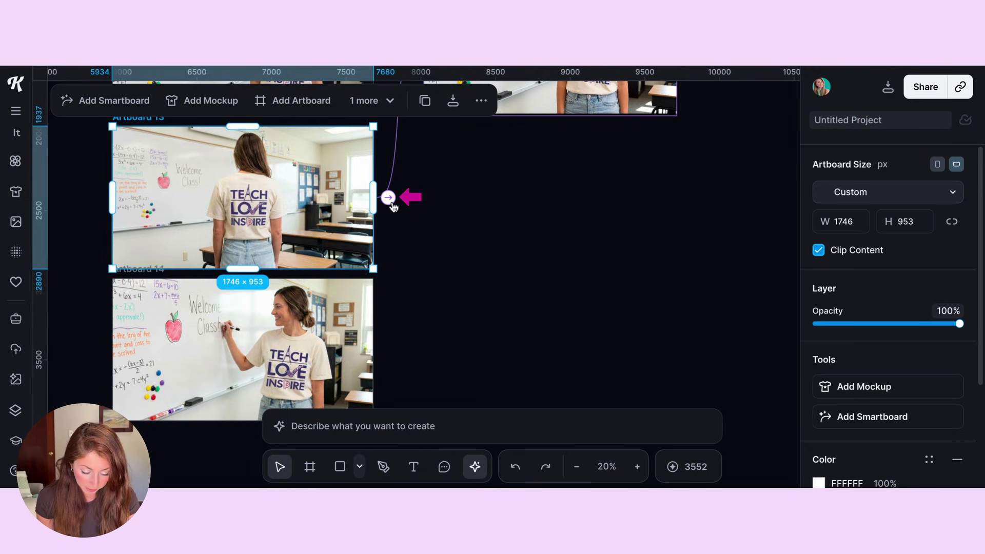
left_click(388, 198)
left_click(426, 215)
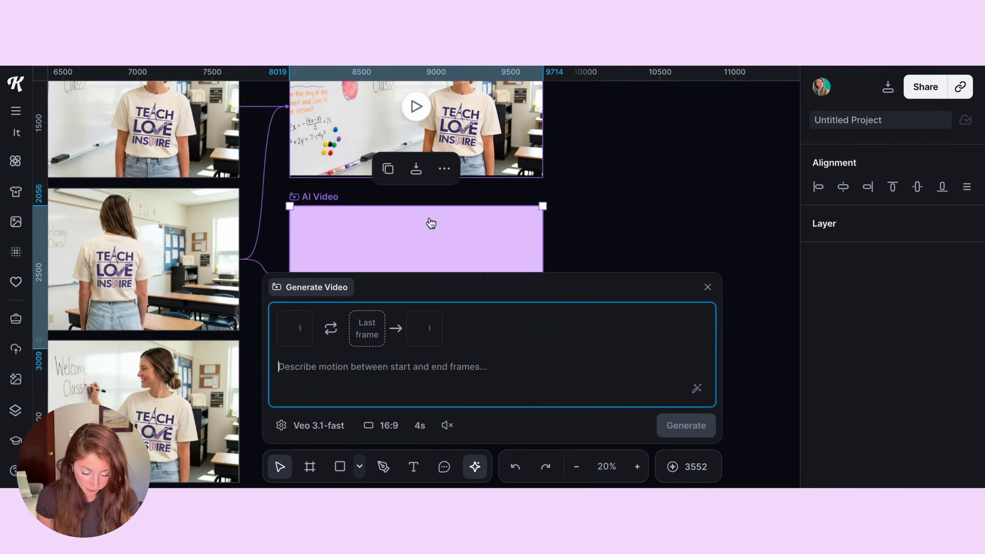
Step: Connect Artboard 14, where the teacher writes on the whiteboard, to the new AI Video as its last frame
scroll(430, 220, "down", 5)
scroll(430, 221, "left", 4)
left_click(140, 189)
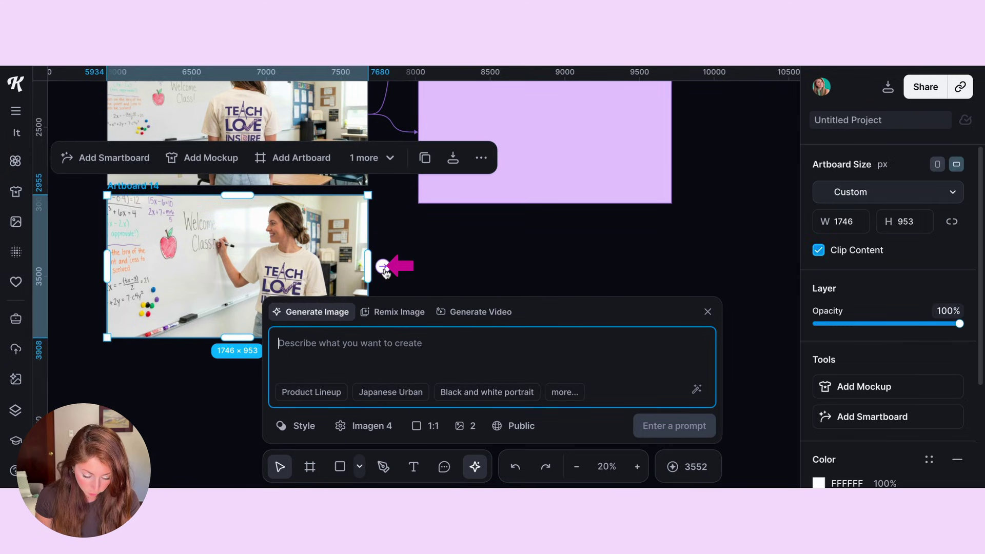
left_click_drag(383, 266, 434, 137)
left_click(397, 197)
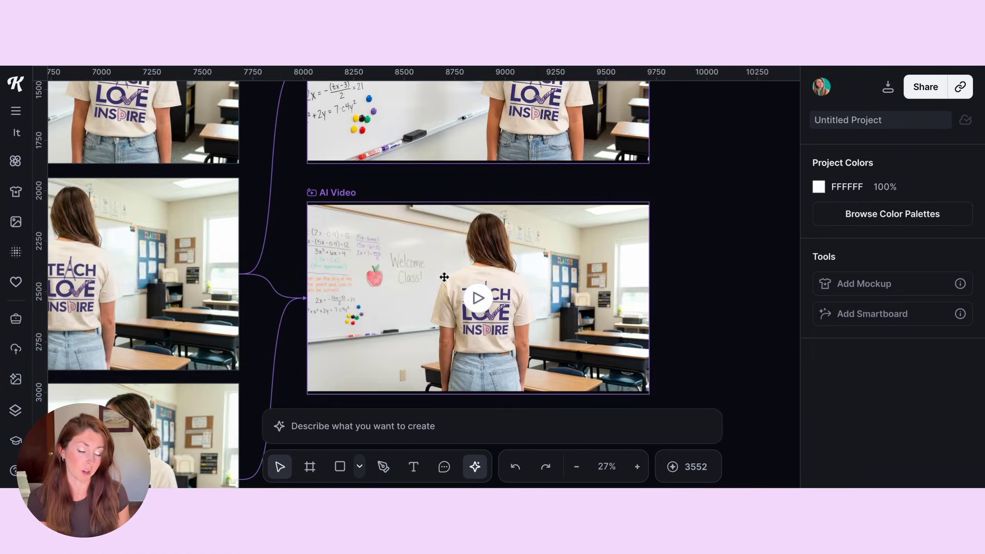
Step: Play the AI Video connected to Artboards 13 and 14, and the Lake Life pullover's AI Video connected to Artboards 7 and 8
left_click(482, 285)
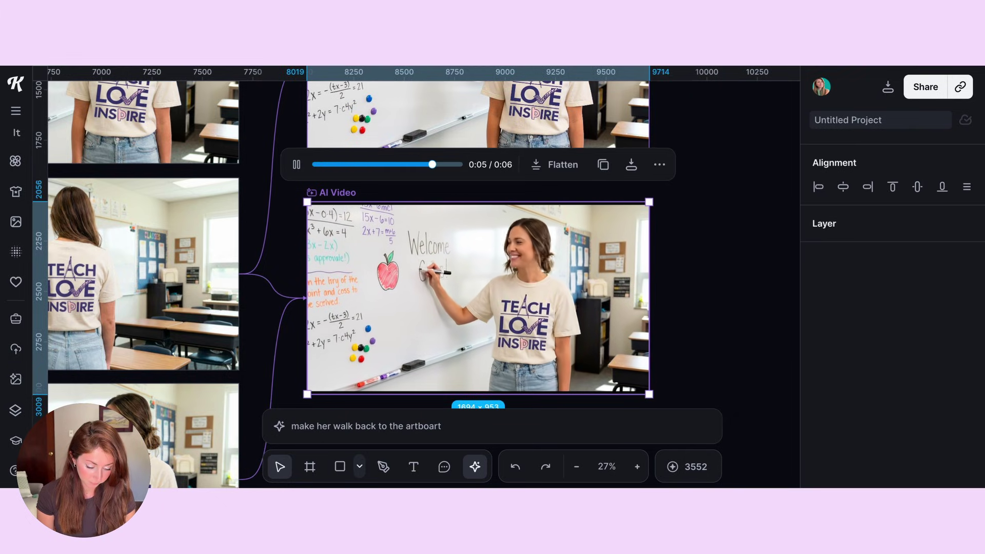
scroll(417, 278, "up", 3)
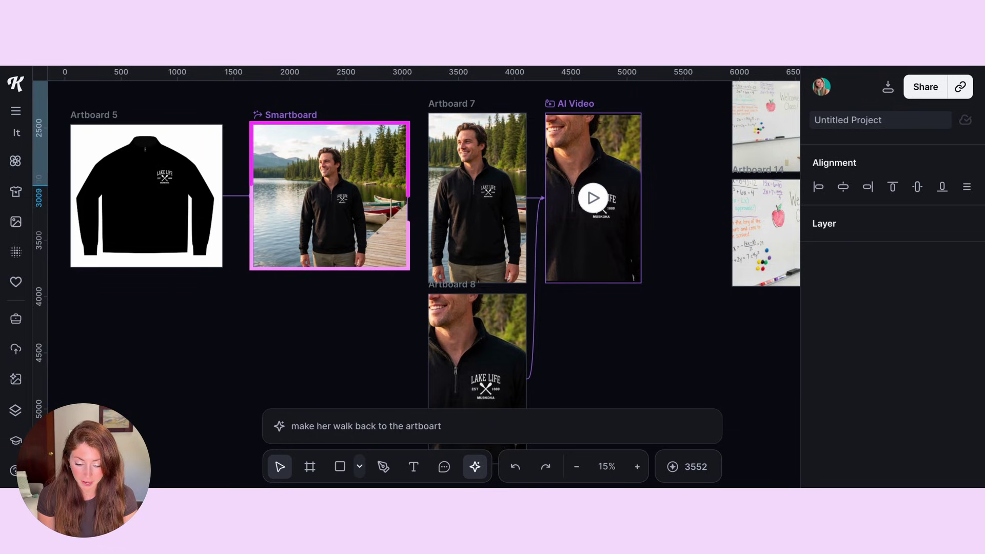
scroll(305, 214, "up", 3)
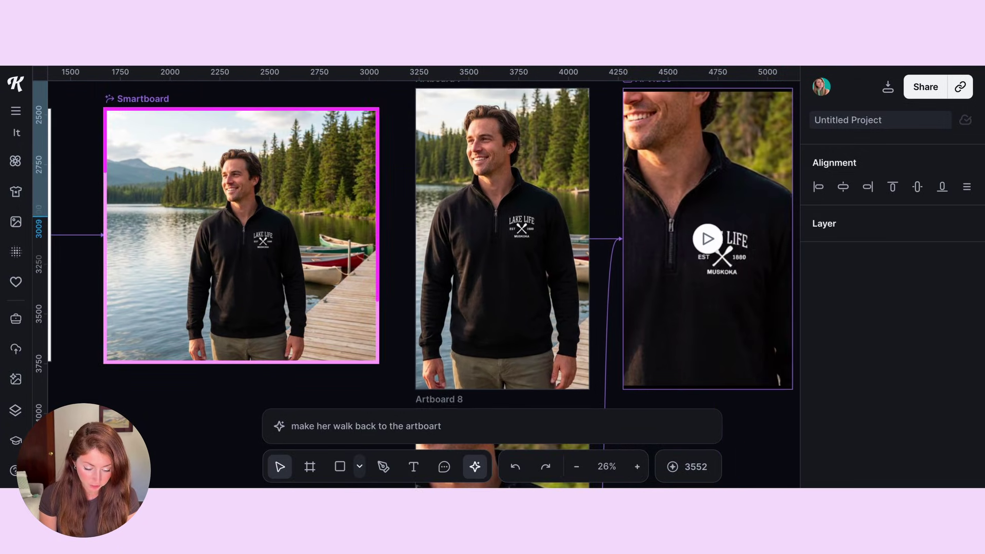
scroll(421, 194, "down", 2)
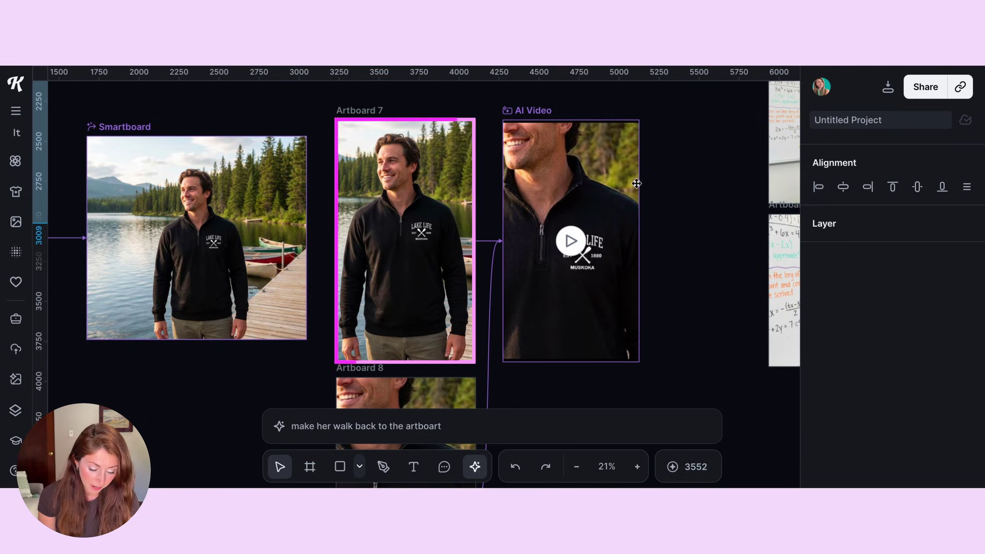
left_click(613, 194)
left_click(684, 222)
left_click(577, 241)
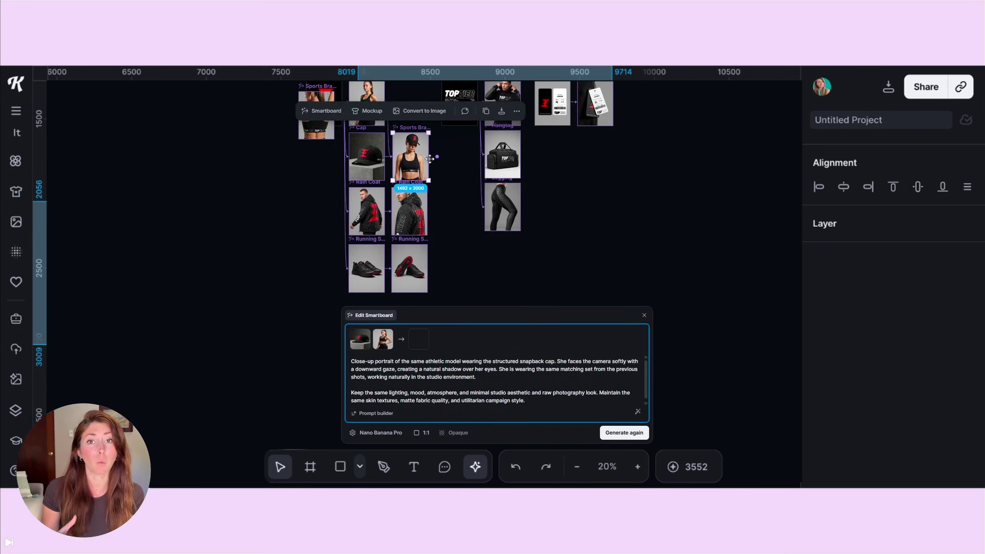
Step: Connect a new Smartboard to the Sports Bra image of the model in the cap, and browse its available AI models
left_click(438, 158)
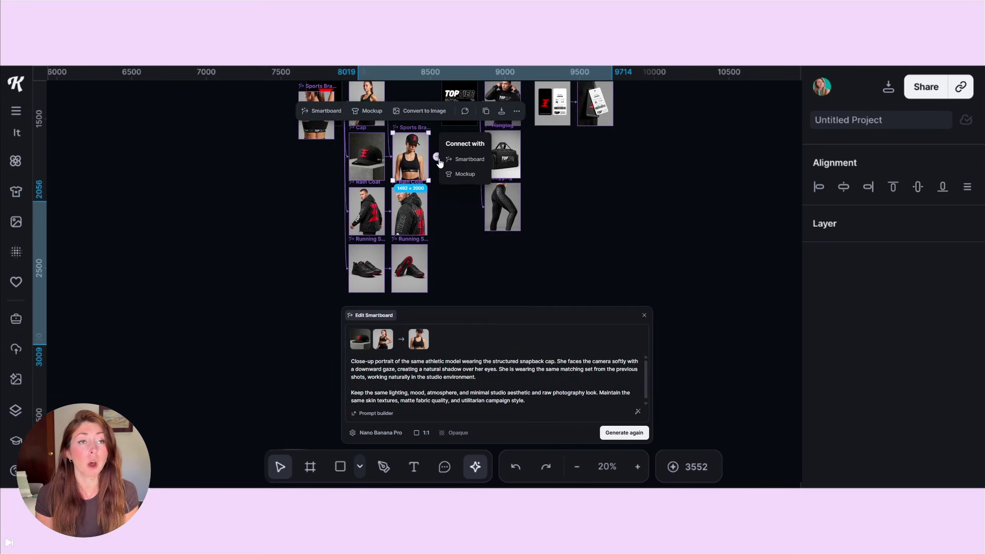
left_click(457, 160)
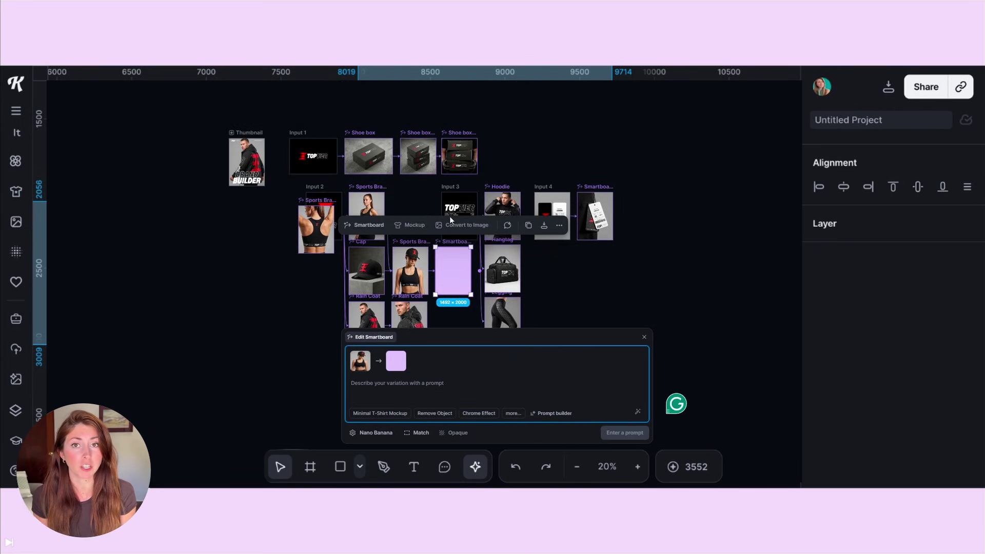
left_click(375, 432)
scroll(435, 325, "down", 1)
scroll(435, 325, "down", 3)
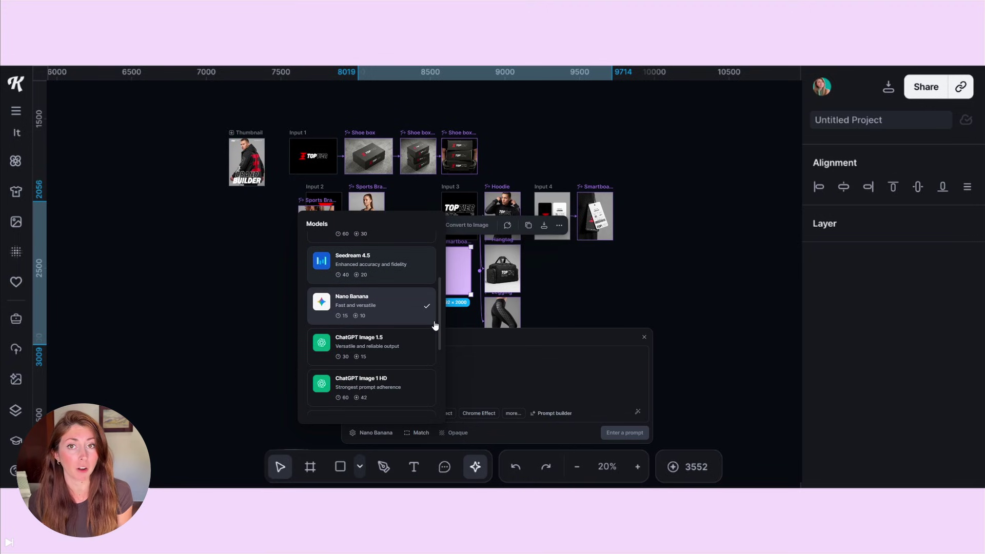